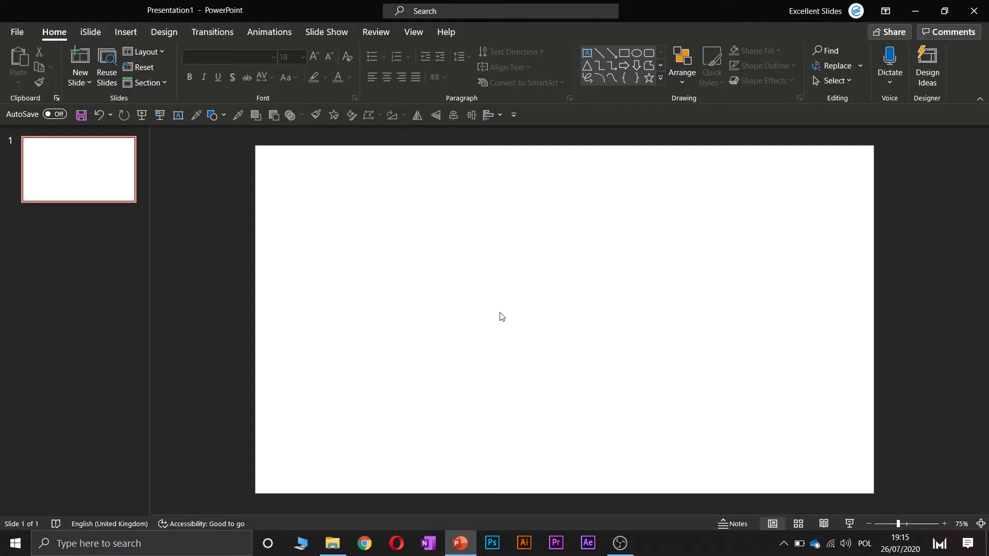
Draw a rectangle in the slide's upper-left area, then a second rectangle overlapping its lower-right corner.
click(215, 118)
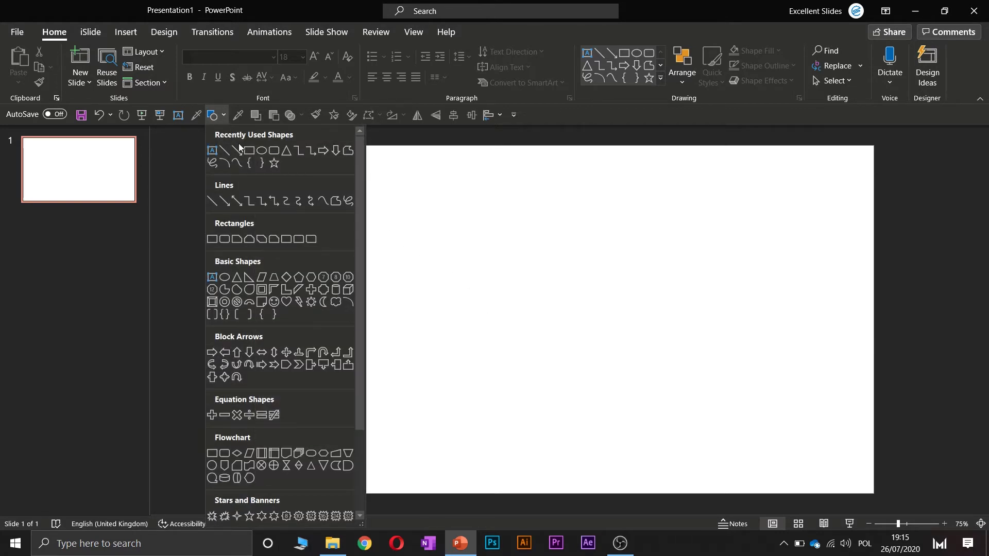
click(251, 156)
mouse_move(340, 209)
mouse_down()
mouse_move(466, 276)
mouse_move(601, 328)
mouse_up()
click(666, 327)
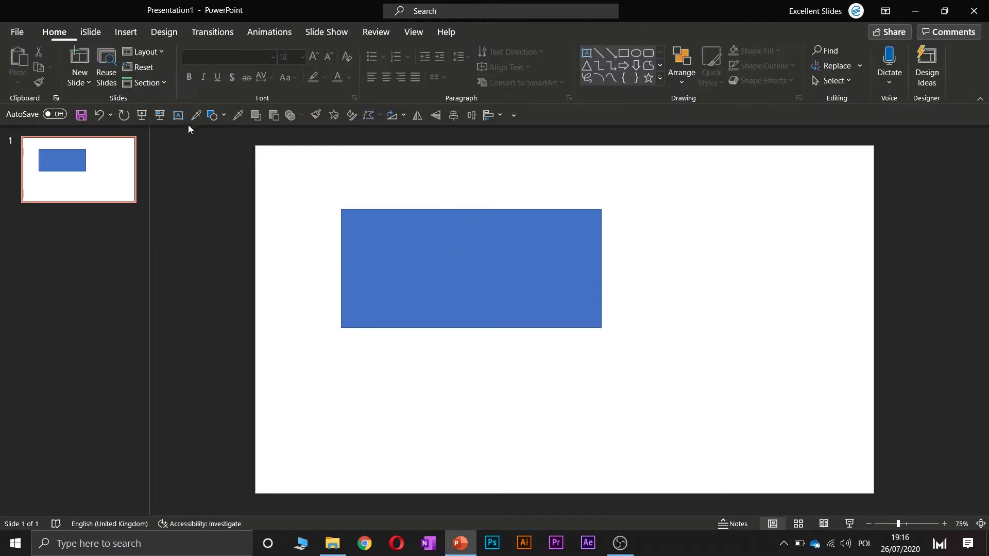
click(225, 115)
click(251, 155)
drag(455, 266, 677, 422)
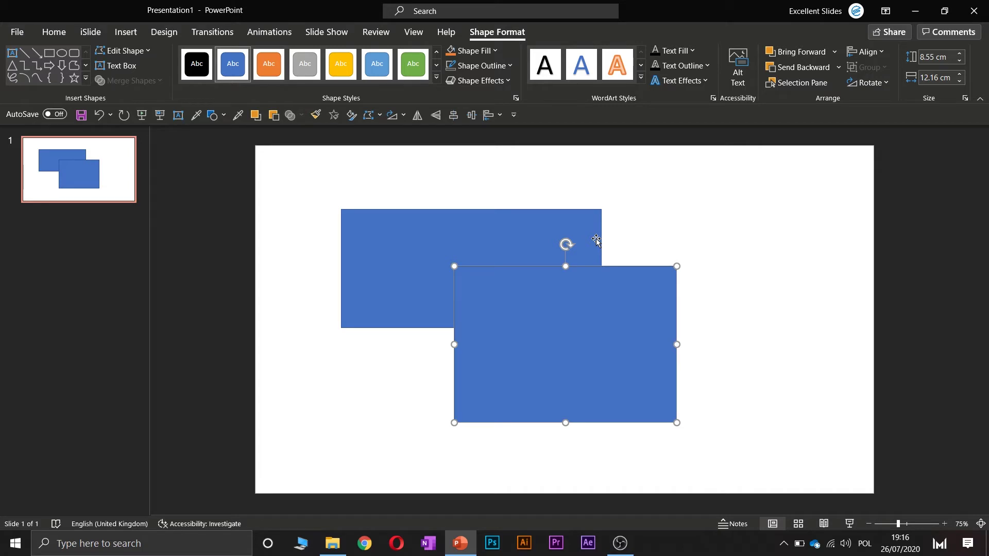
Set both rectangles' Shape Outline to No Outline.
shift+click(512, 233)
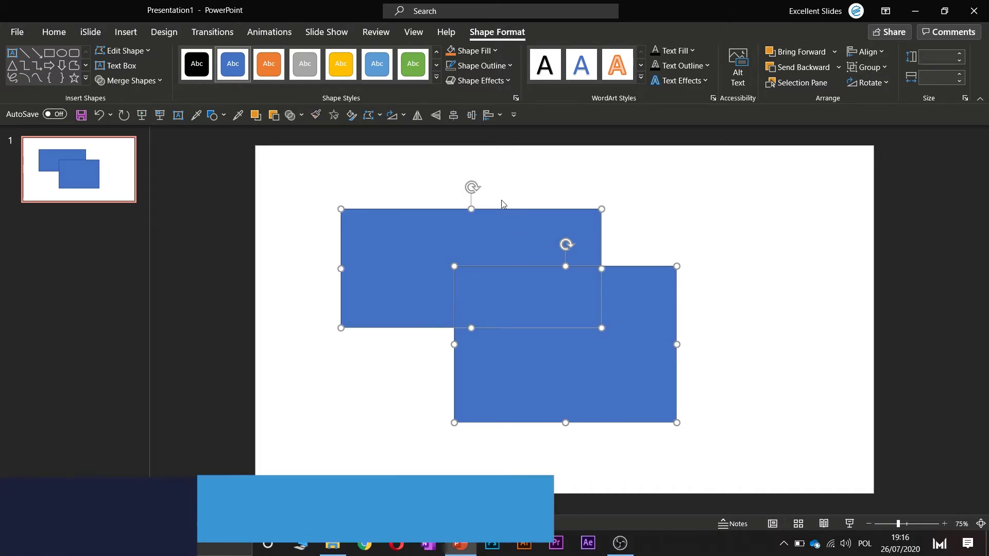
click(482, 66)
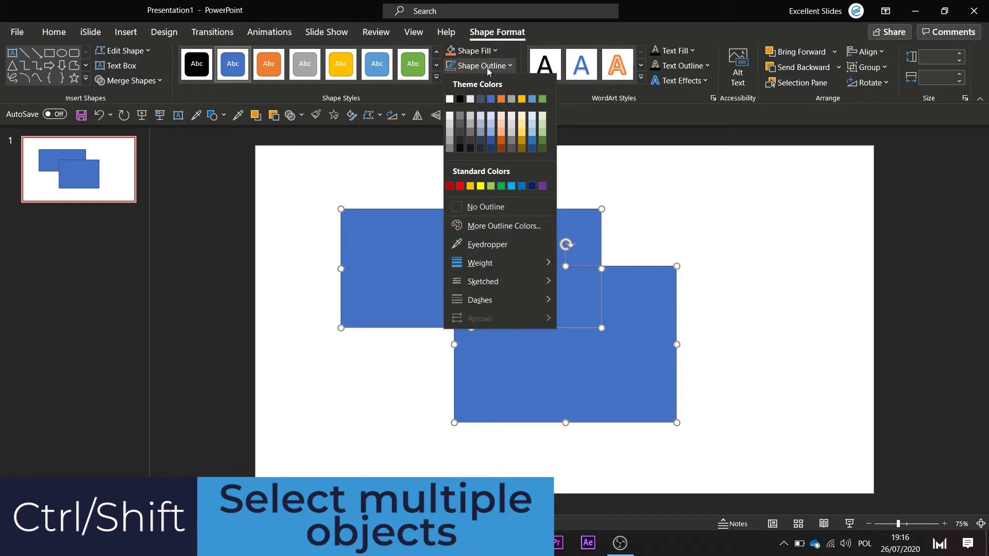
click(493, 206)
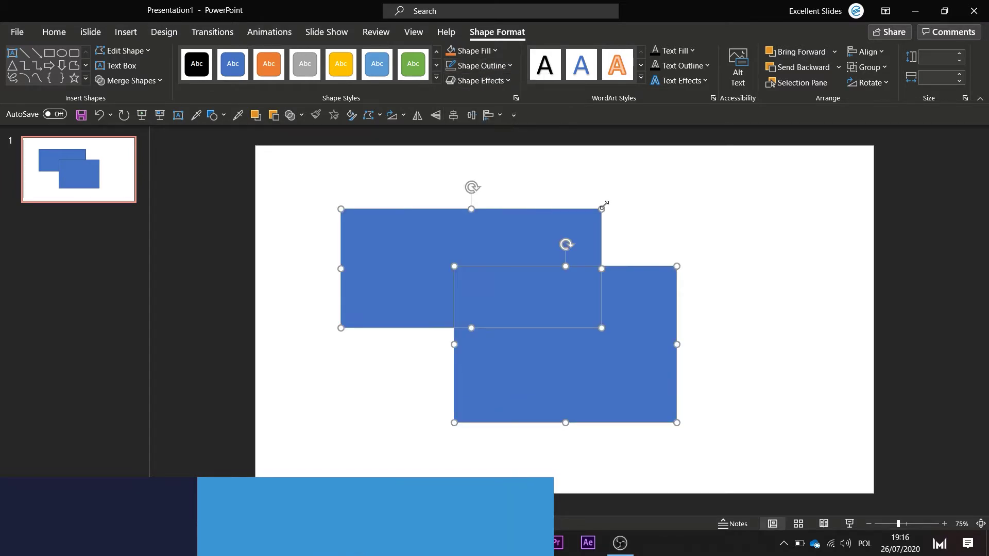
Fill the upper-left rectangle with orange and reselect it.
click(664, 203)
click(572, 222)
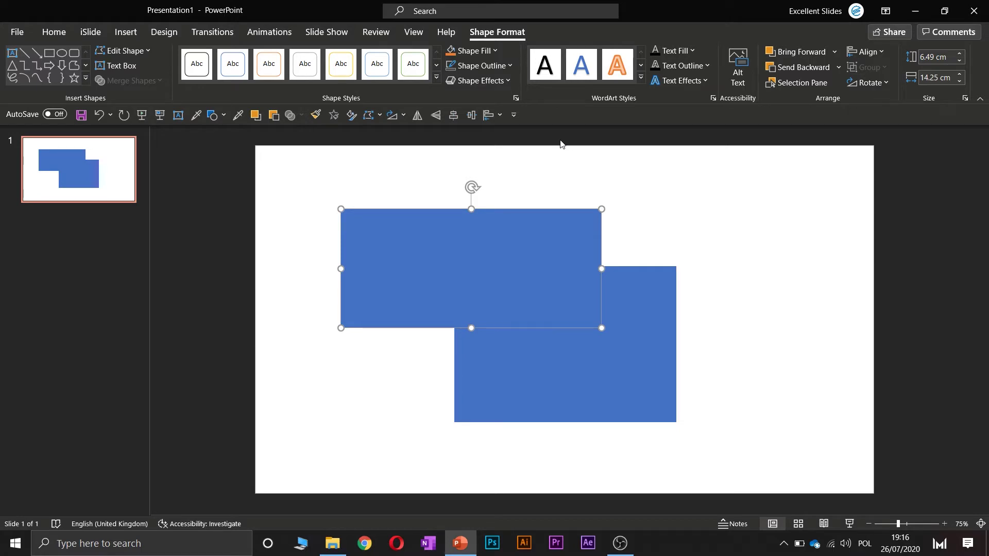
click(485, 52)
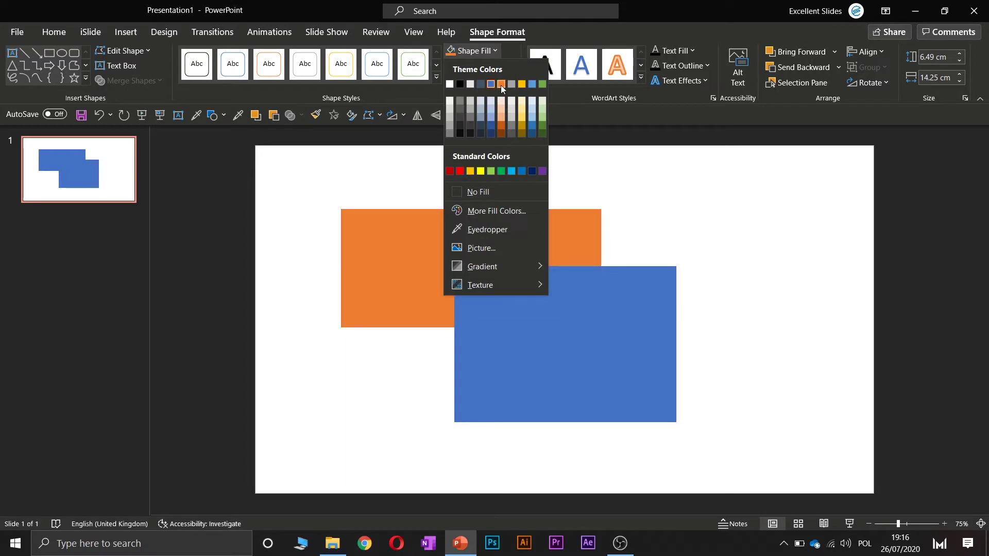
click(501, 85)
click(698, 237)
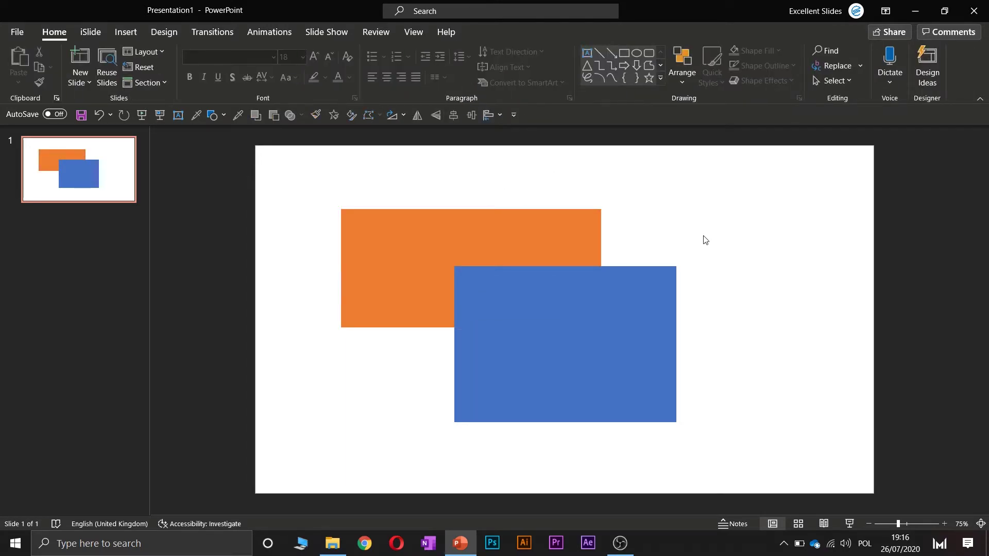
click(510, 228)
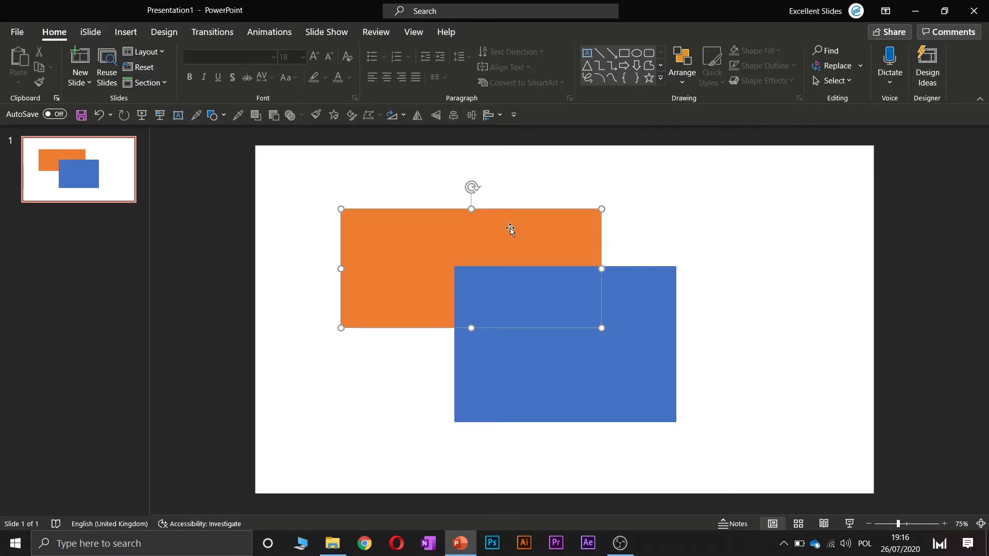
Add the blue rectangle to the orange selection and close the Merge Shapes list without merging.
shift+click(546, 362)
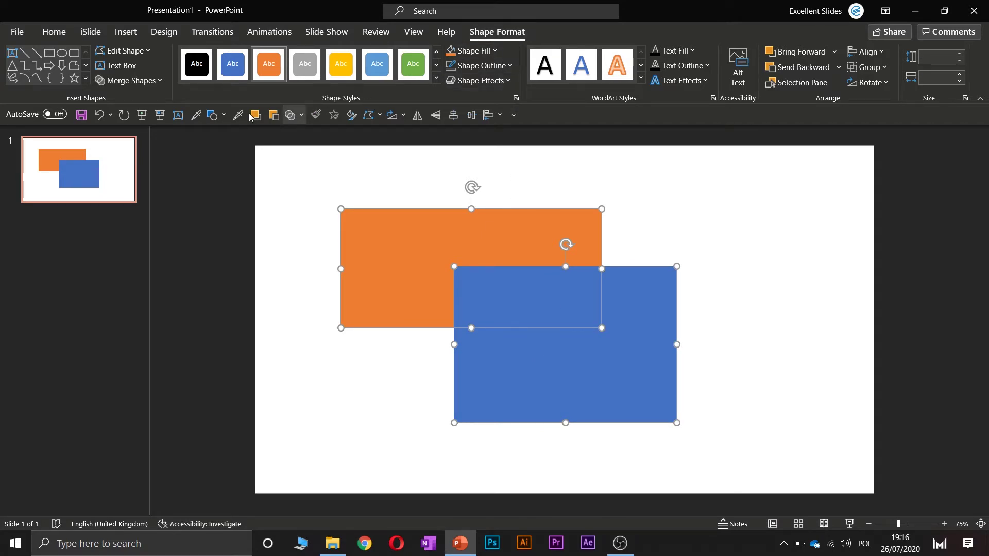
click(157, 82)
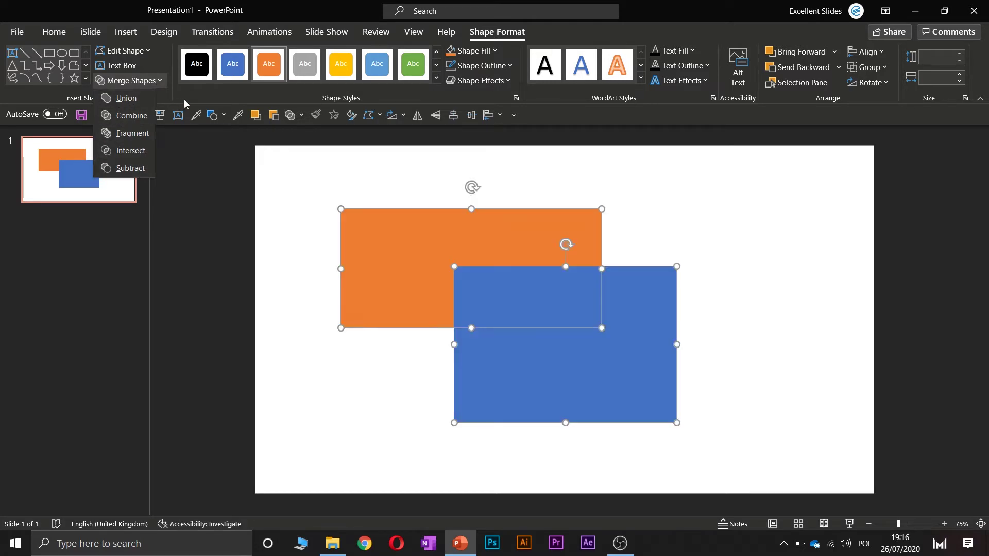
click(184, 100)
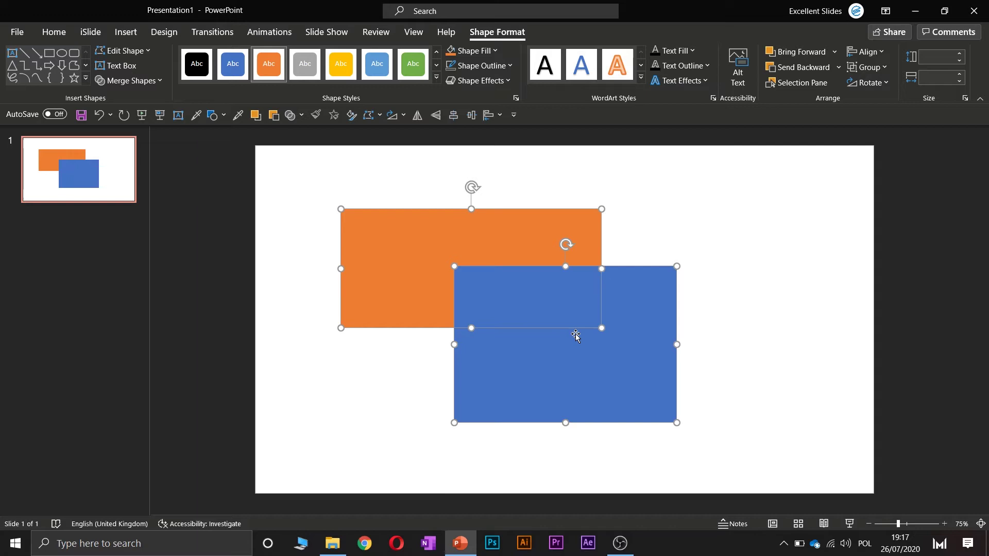
click(158, 81)
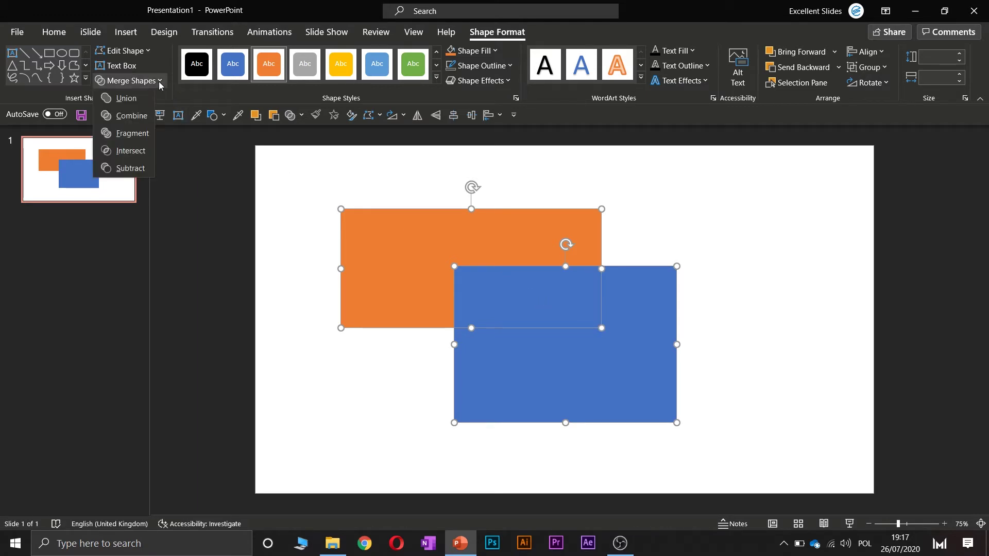
click(135, 98)
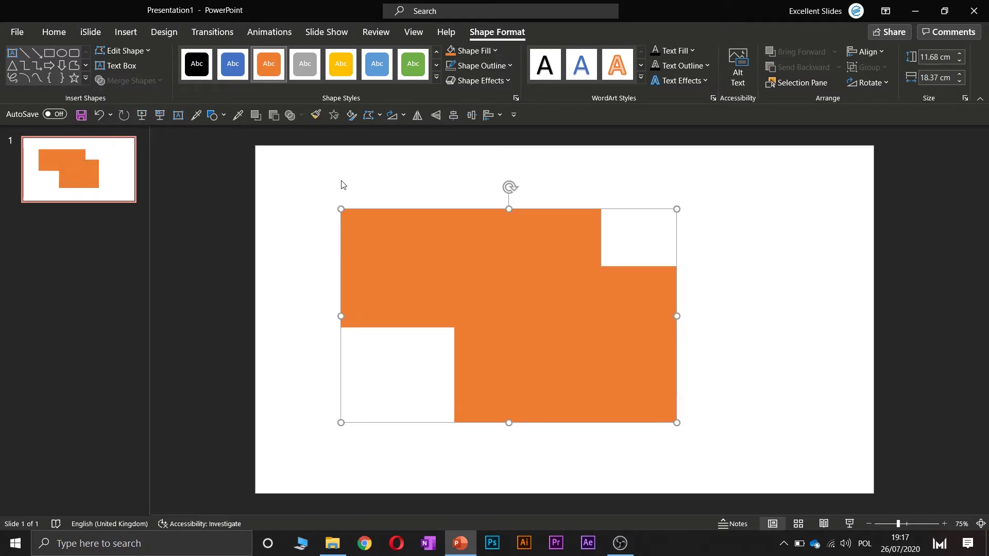
click(342, 184)
mouse_move(481, 253)
mouse_down()
mouse_move(472, 240)
mouse_move(515, 269)
mouse_move(467, 248)
mouse_up()
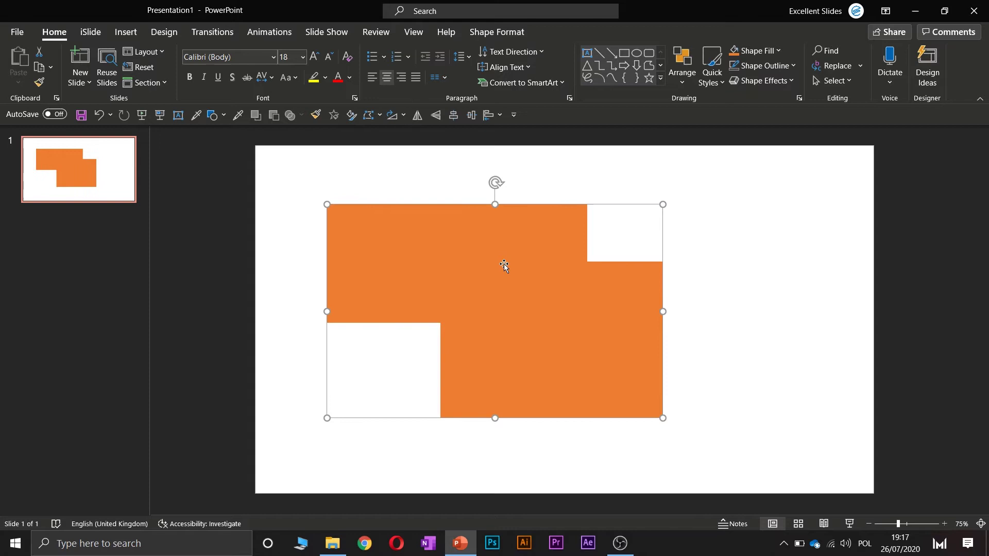
key(ctrl+z)
key(ctrl+z)
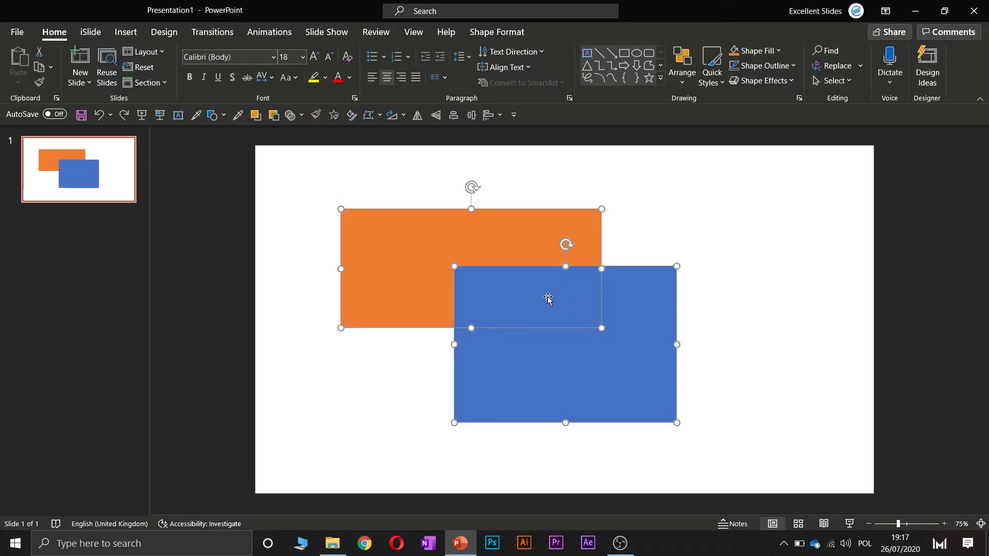
click(497, 31)
click(129, 81)
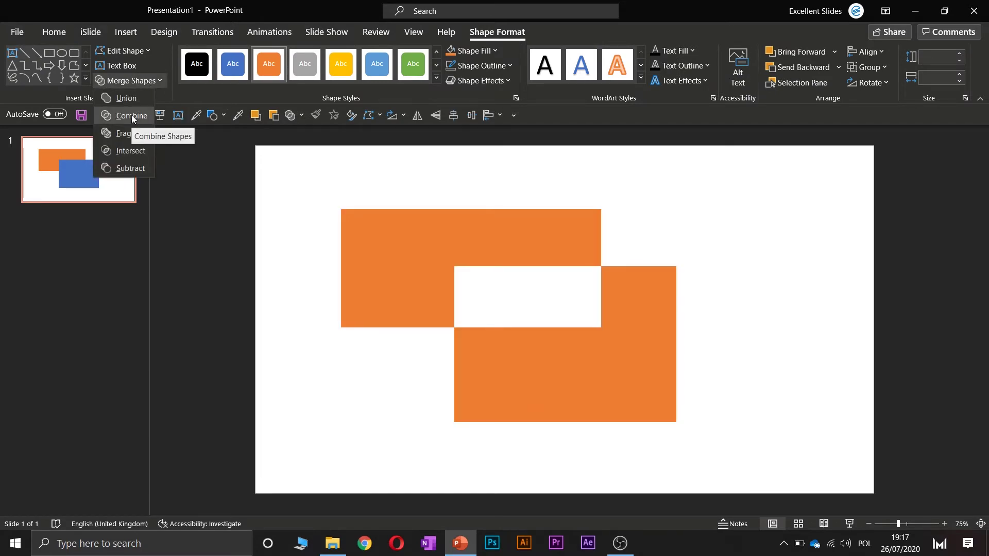
click(149, 115)
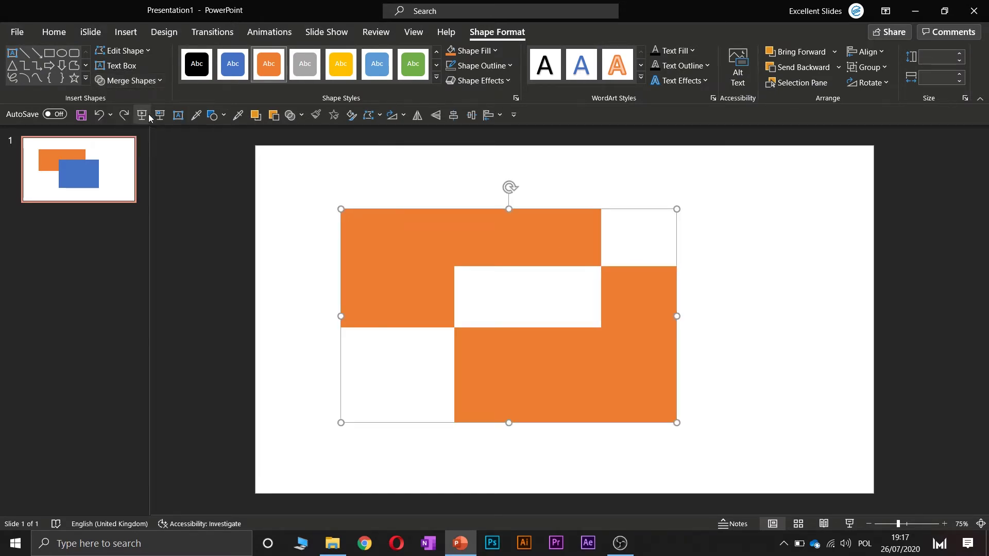
drag(428, 225, 438, 221)
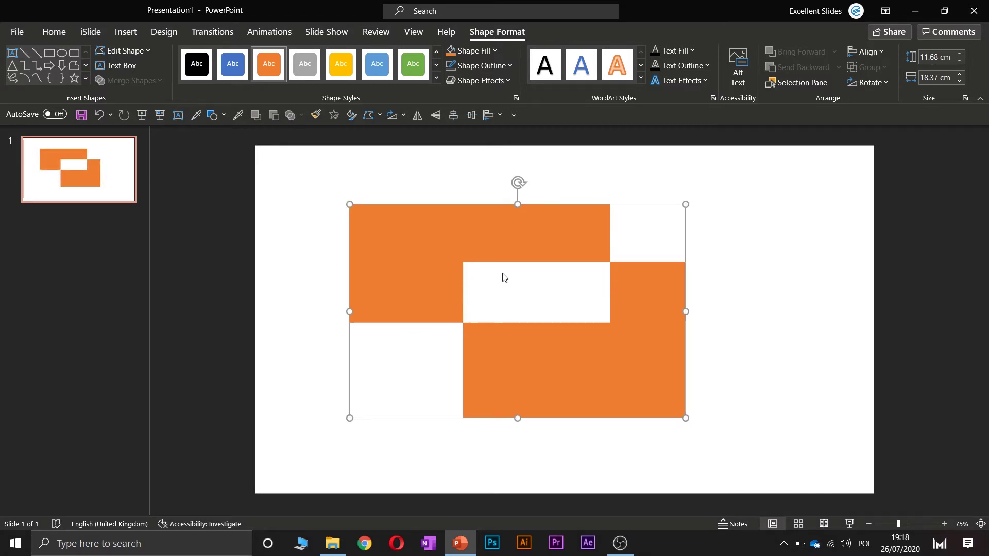
drag(550, 246, 491, 244)
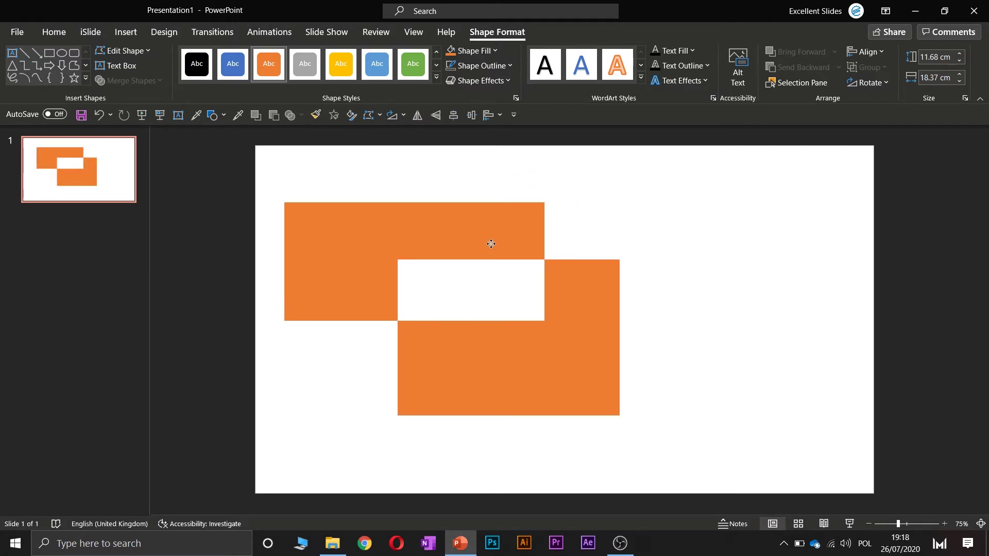
drag(491, 243, 586, 243)
key(ctrl+z)
key(ctrl+z)
key(ctrl+z)
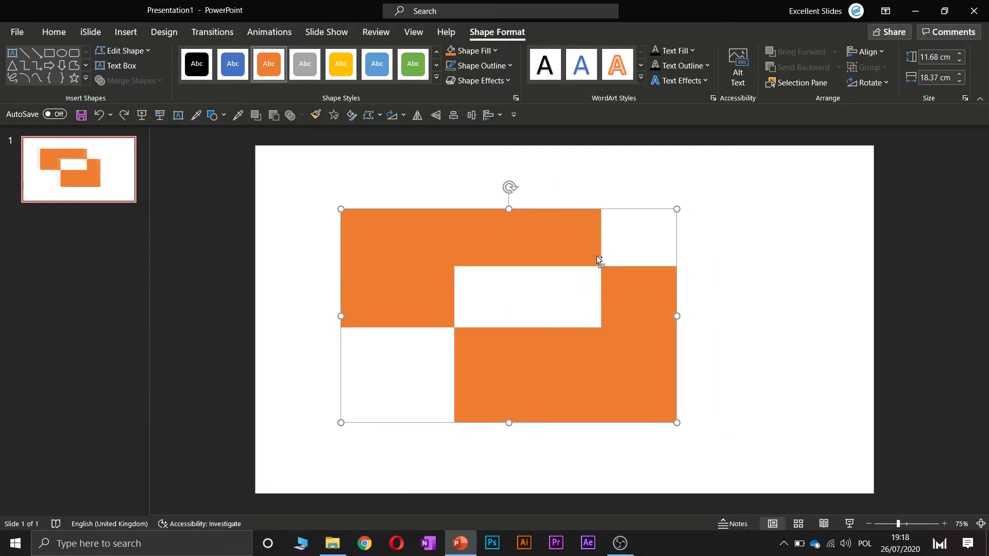
key(ctrl+z)
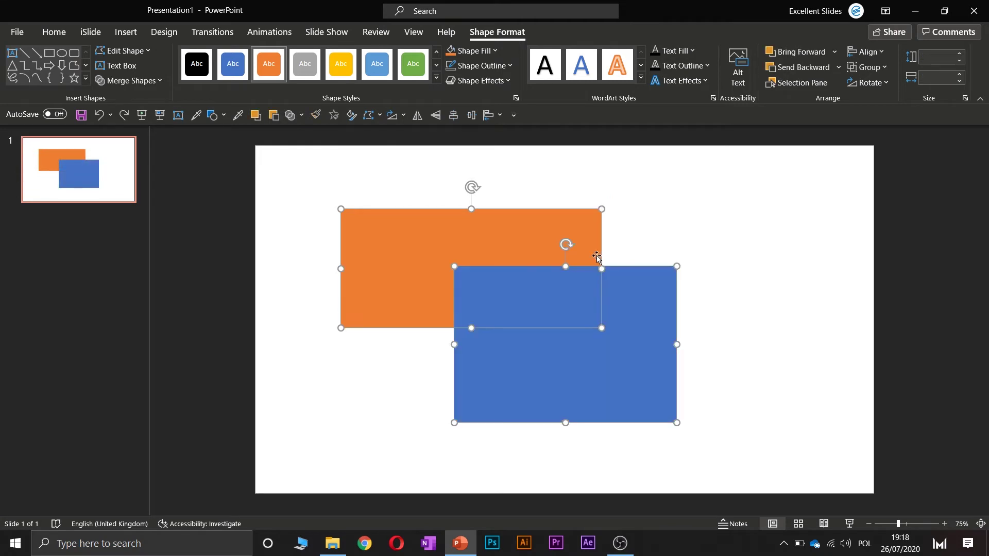
click(135, 82)
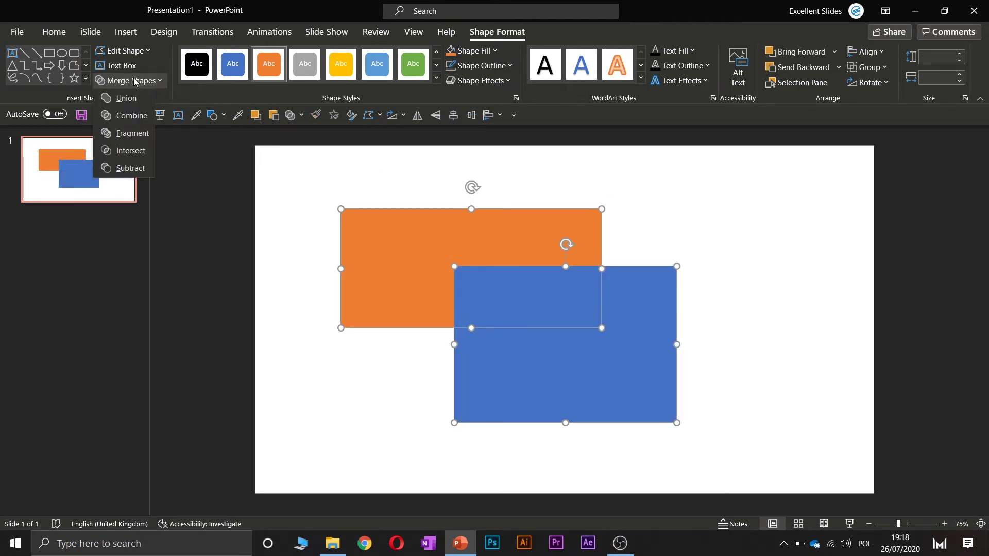
click(131, 134)
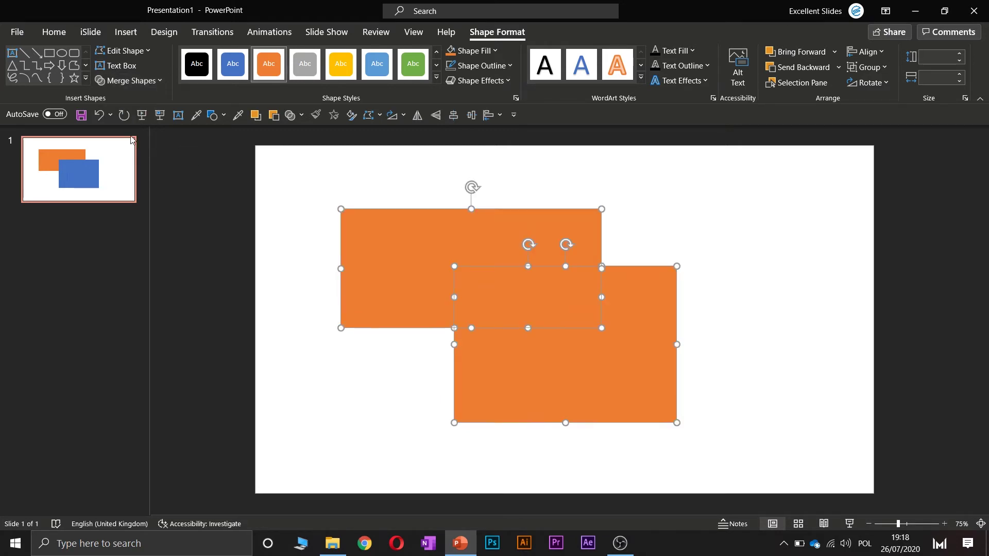
click(313, 182)
drag(434, 228, 412, 217)
drag(510, 312, 490, 305)
drag(510, 375, 525, 378)
click(735, 283)
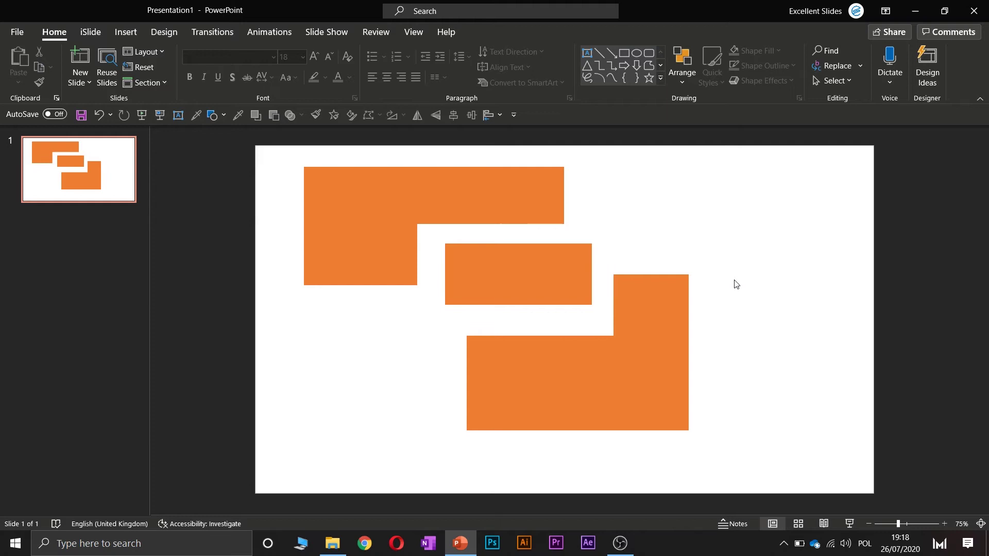
key(ctrl+z)
key(ctrl+z)
key(ctrl+z)
key(ctrl+z)
key(ctrl+z)
key(ctrl+z)
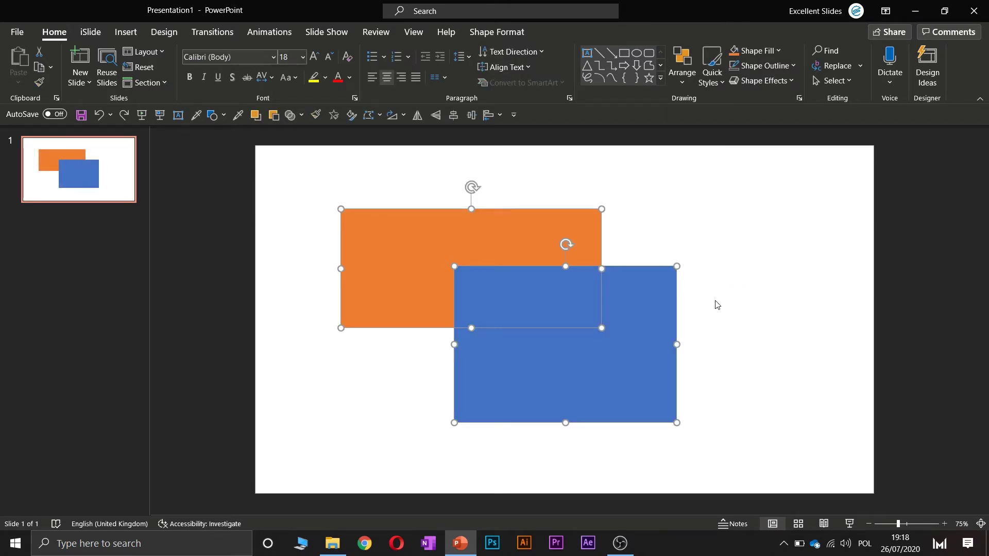
Intersect the rectangles with the blue one selected first, then undo the result.
click(497, 32)
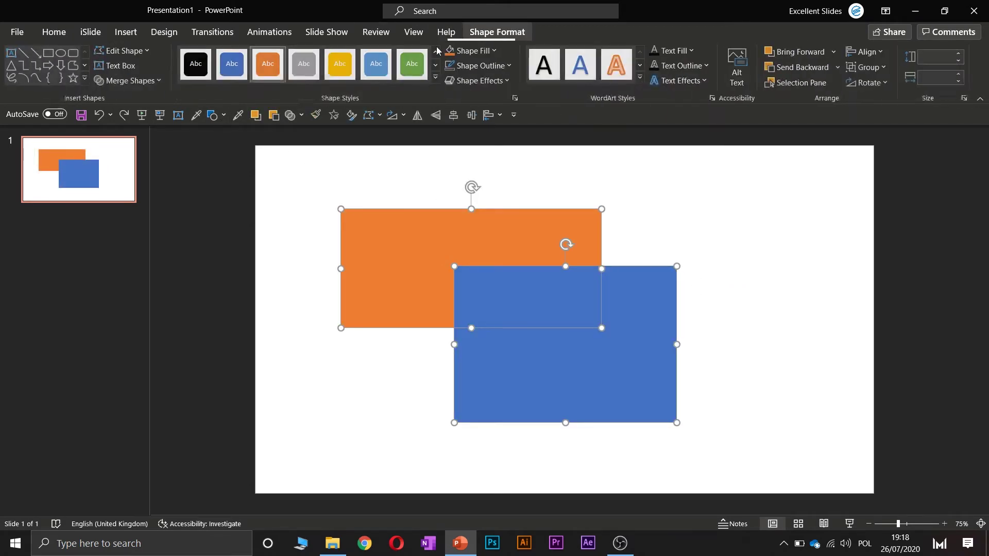
click(130, 80)
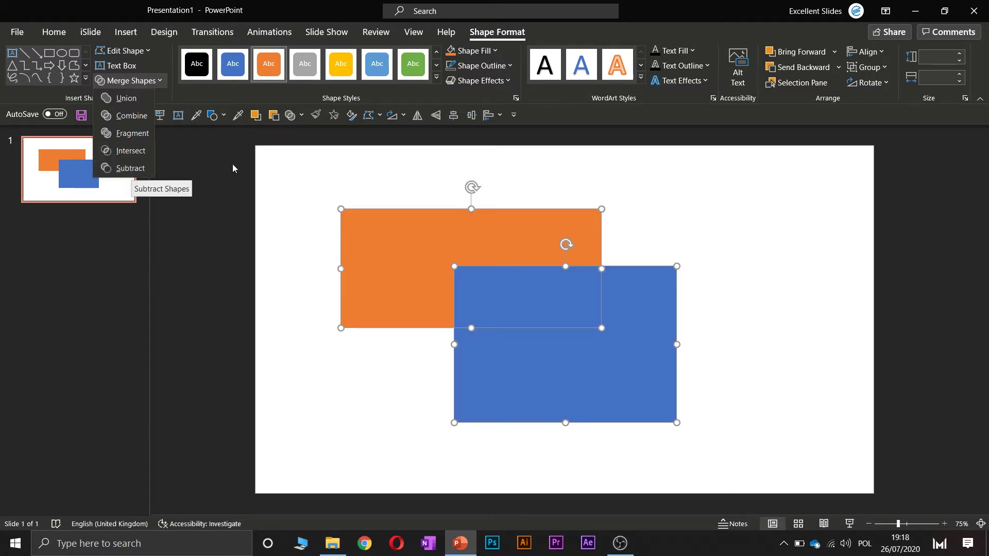
click(292, 168)
click(723, 300)
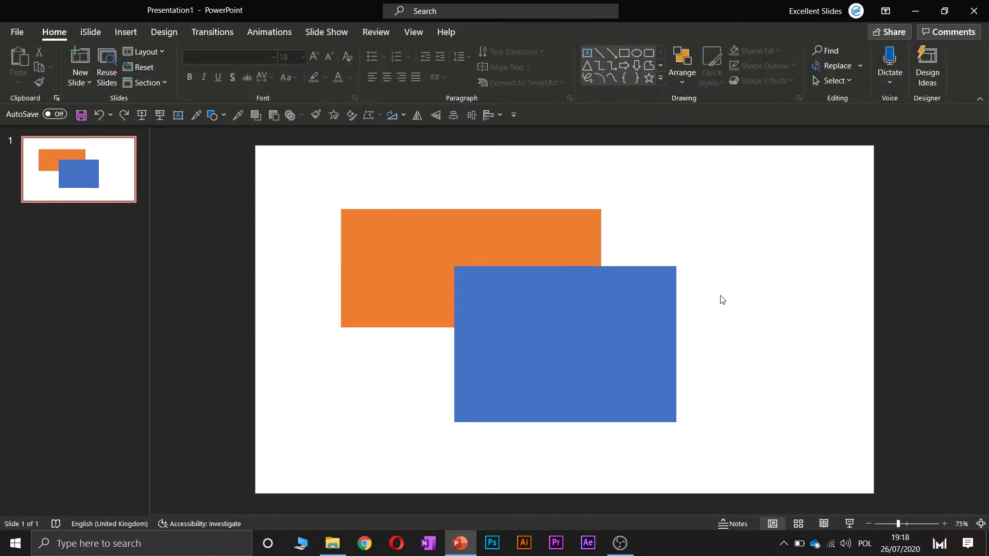
click(559, 294)
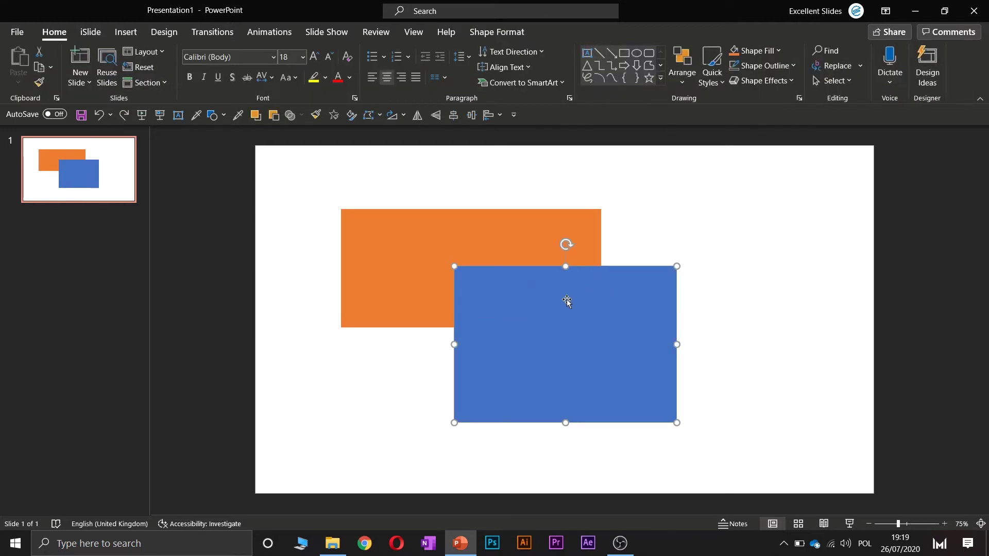
shift+click(502, 227)
click(497, 32)
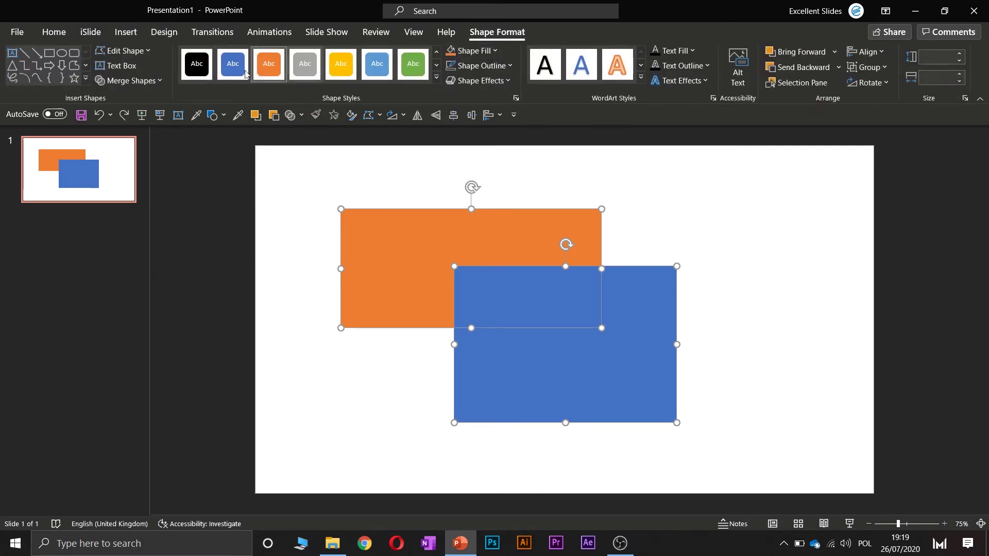
click(149, 82)
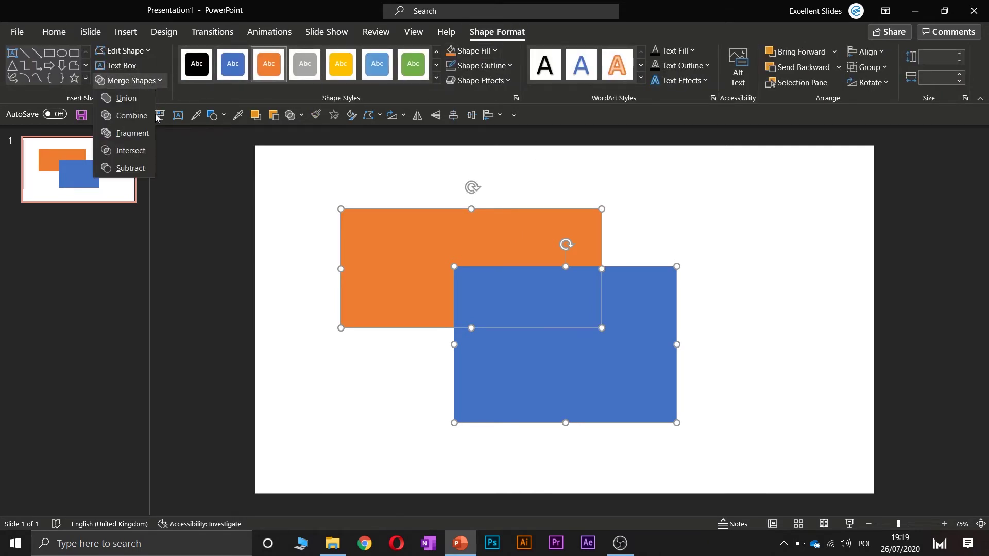
click(140, 151)
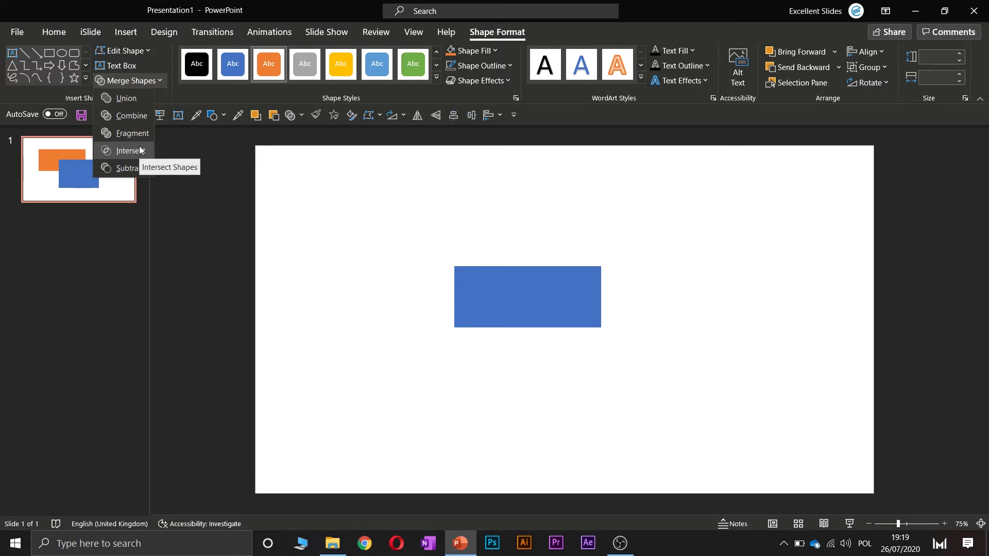
click(139, 150)
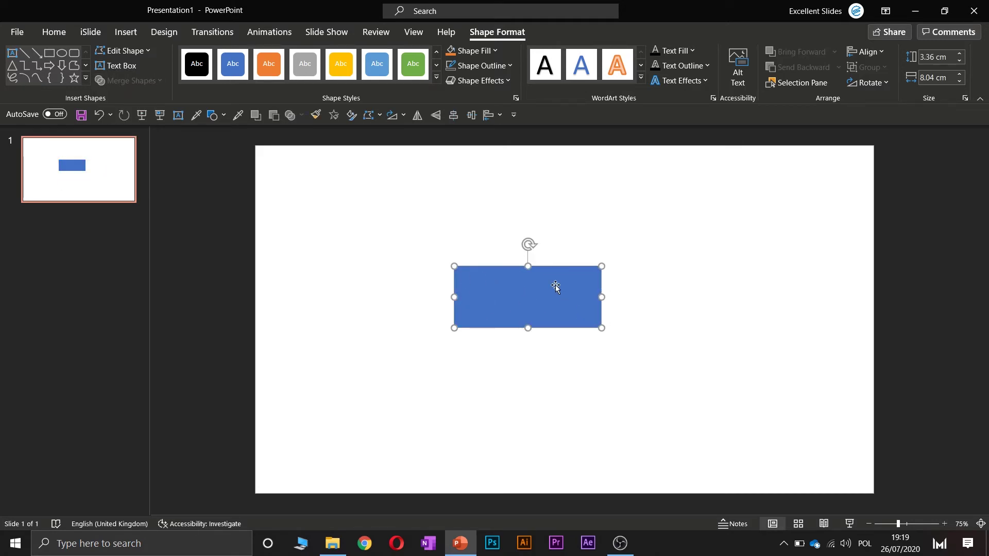
key(ctrl+z)
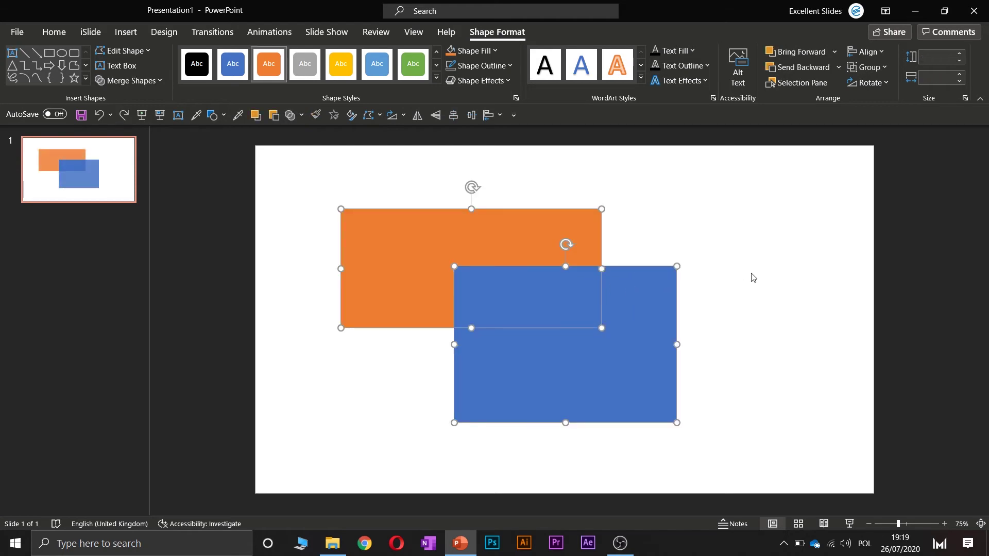
Select orange then blue and apply Intersect, leaving an orange 3.36 × 8.04 cm overlap.
click(753, 276)
click(509, 235)
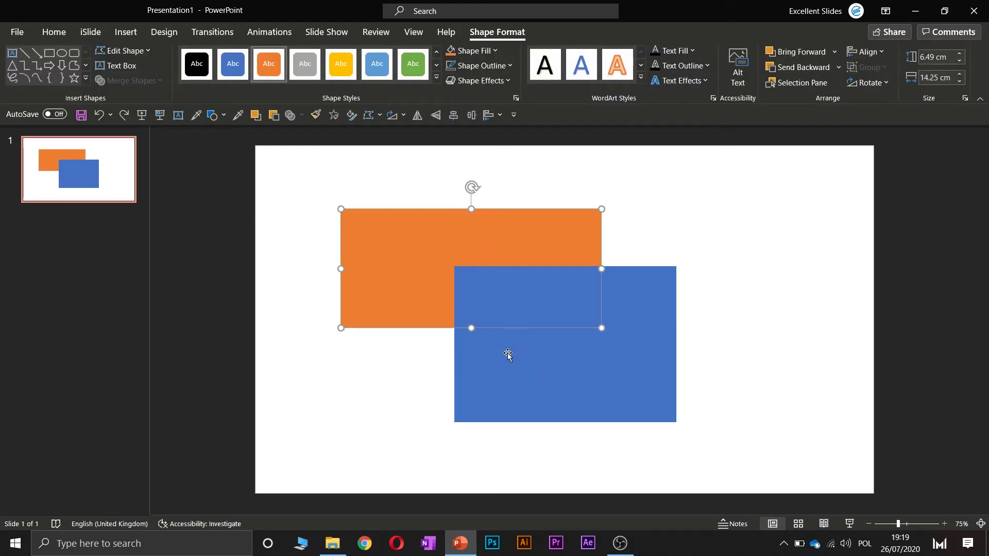
shift+click(542, 374)
click(128, 81)
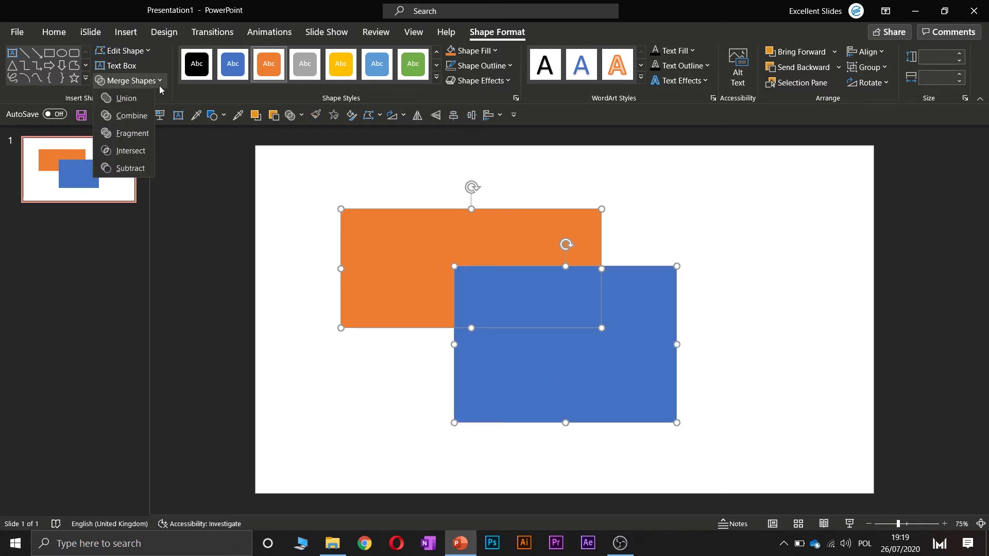
click(142, 152)
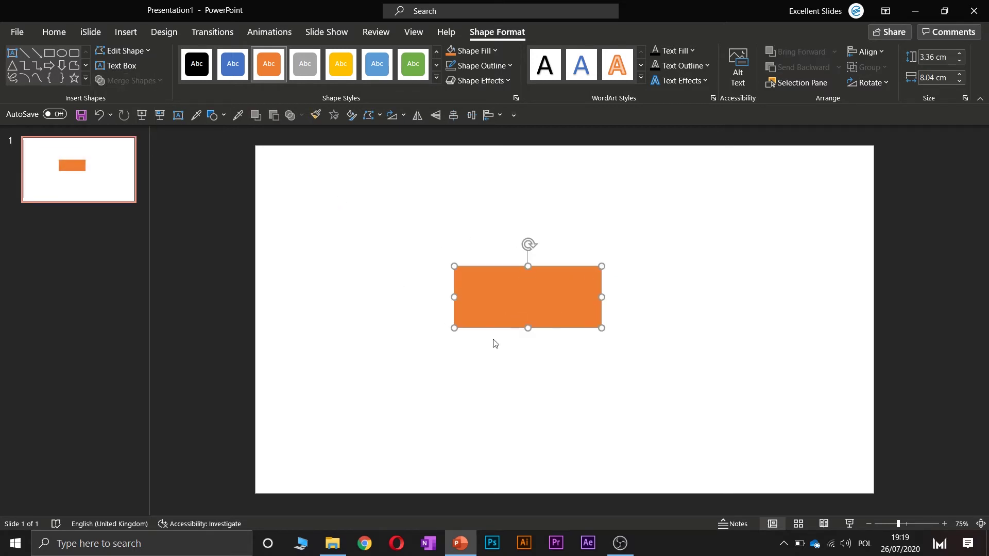
Undo the intersect to restore both rectangles and review the Merge Shapes options.
click(653, 302)
key(ctrl+z)
click(733, 283)
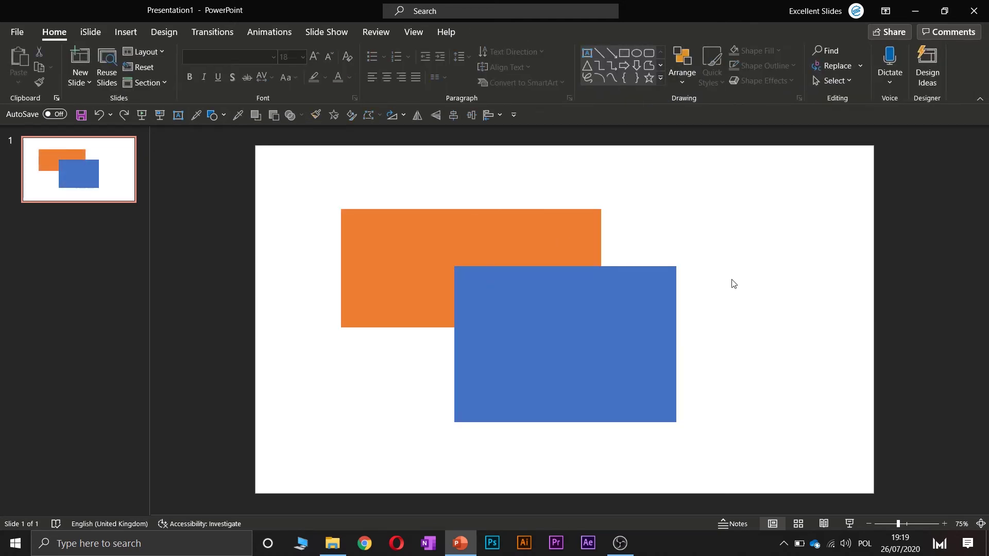
drag(794, 187, 291, 448)
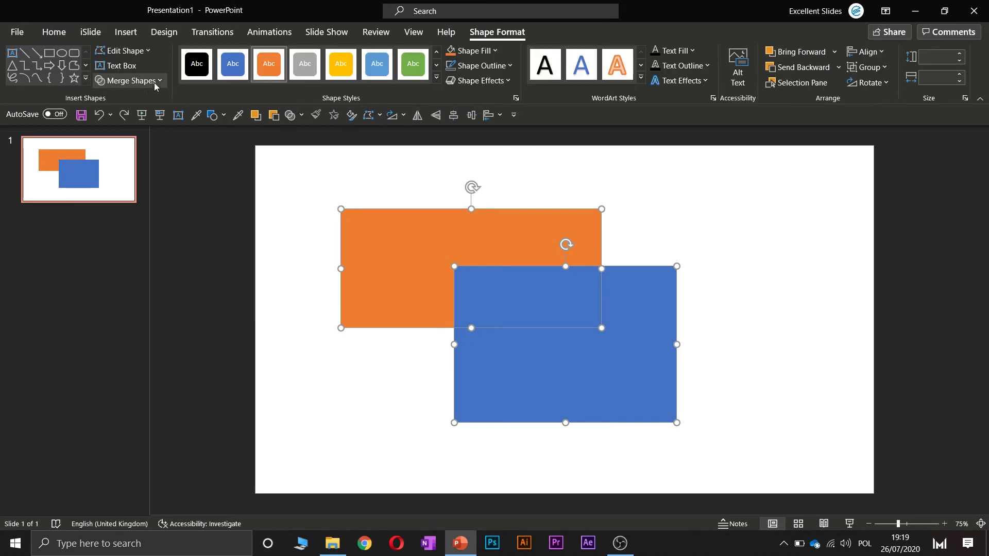
click(154, 82)
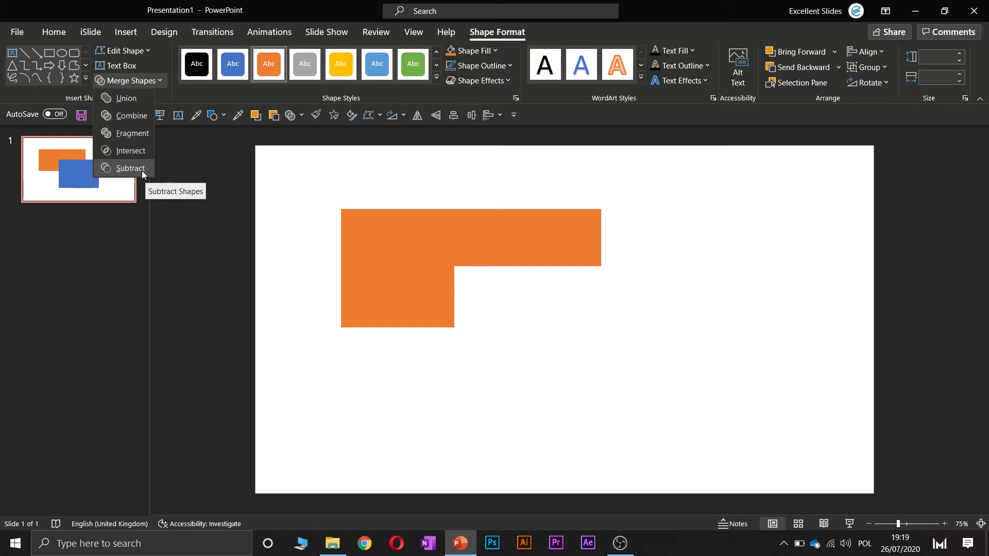
click(277, 194)
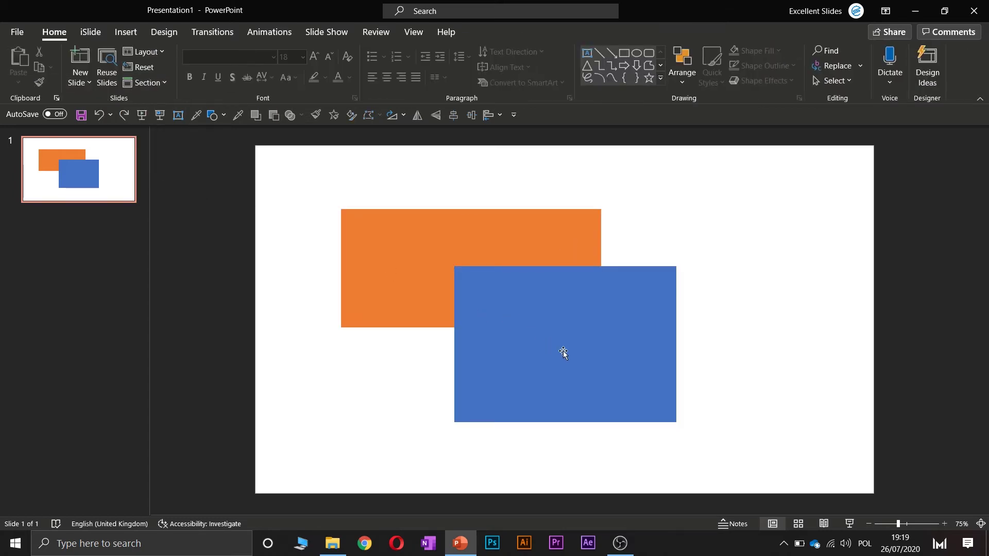
Subtract with the blue rectangle selected first, then undo it.
click(540, 352)
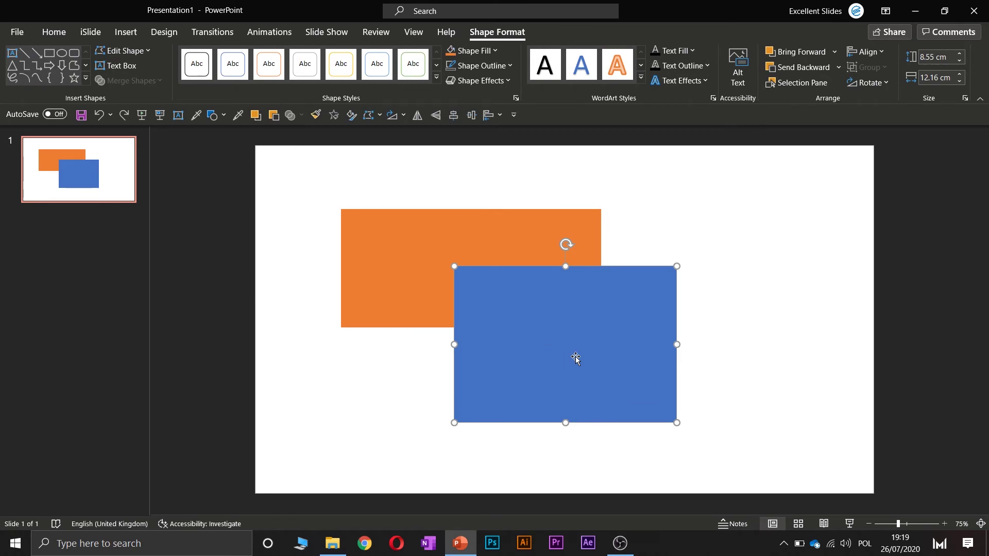
shift+click(461, 234)
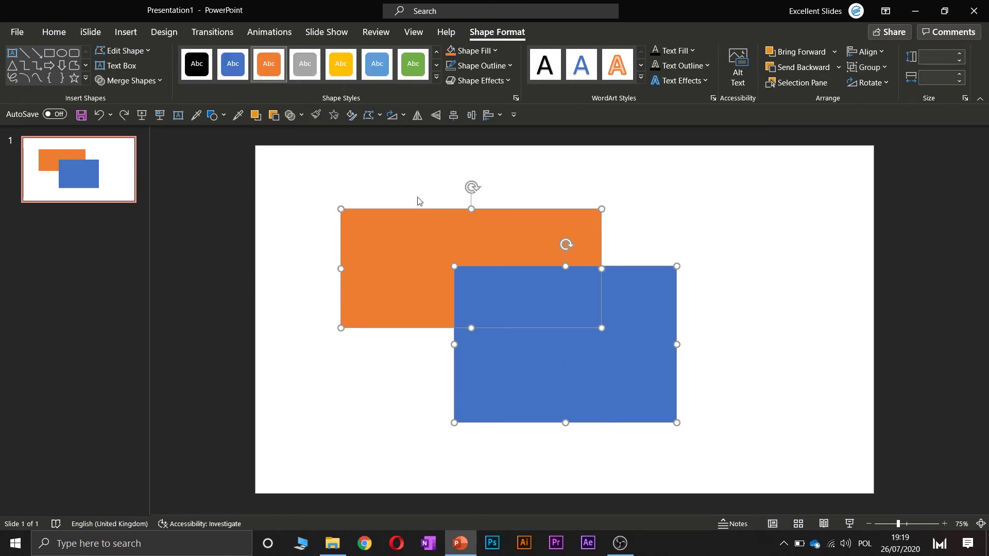
click(158, 77)
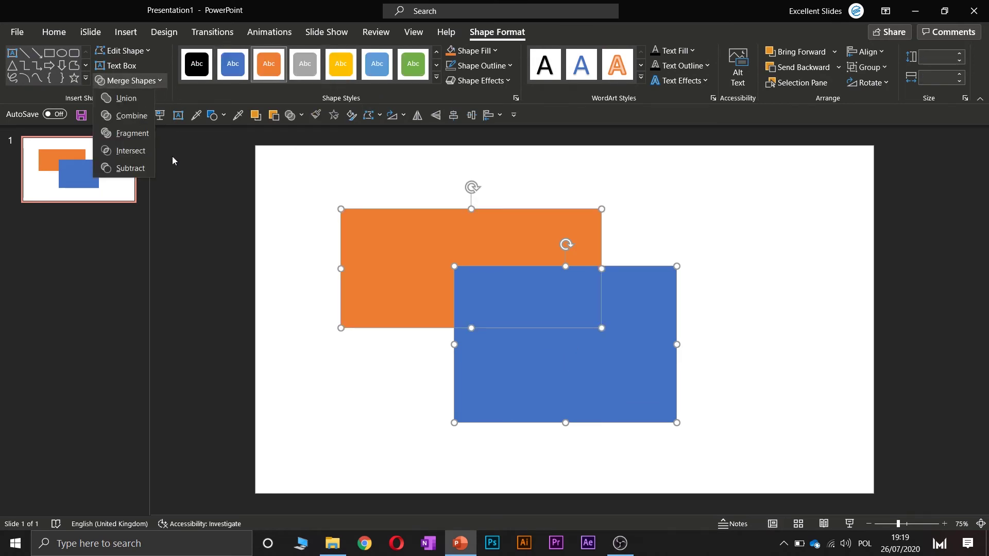
click(144, 167)
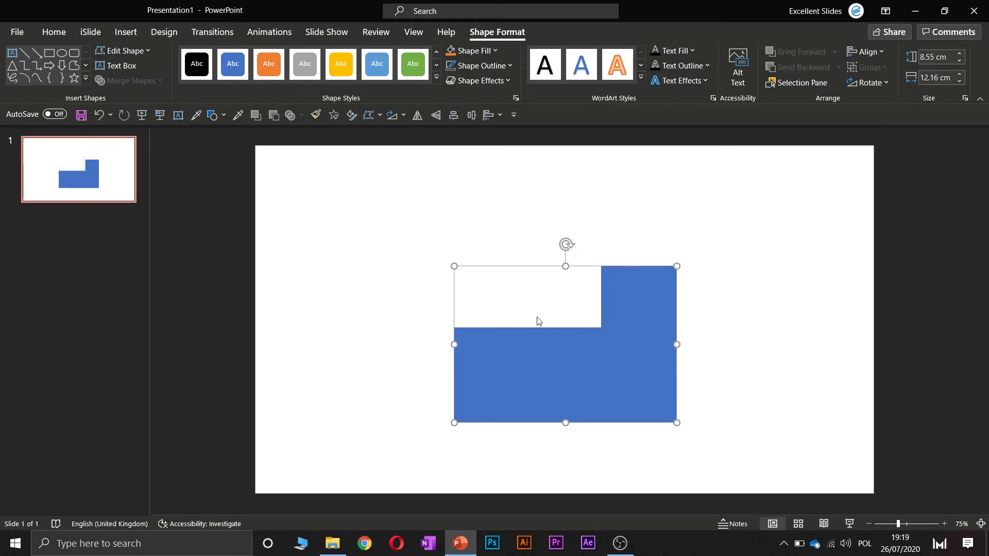
key(ctrl+z)
Select orange then blue and apply Subtract, leaving an orange 6.49 × 14.25 cm L-shape.
click(367, 358)
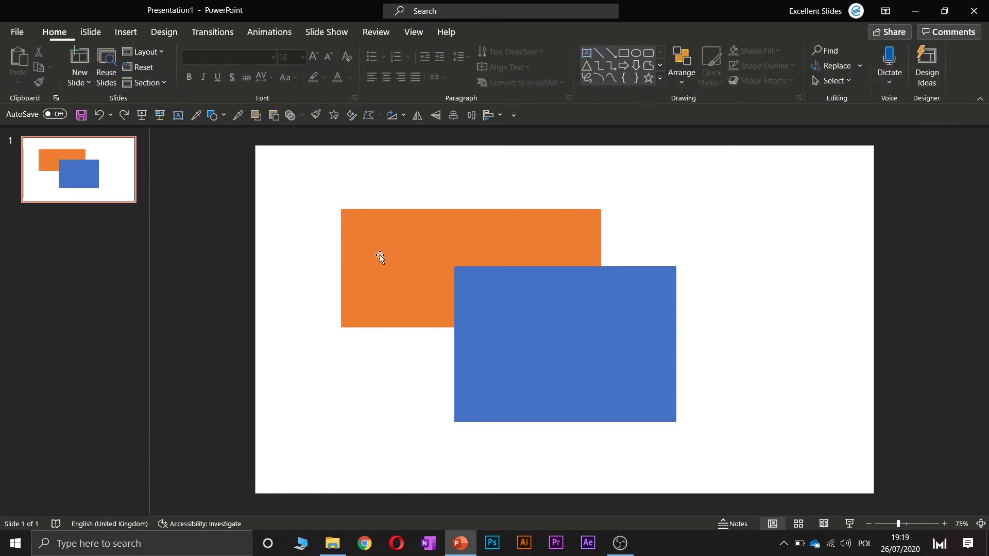
click(398, 253)
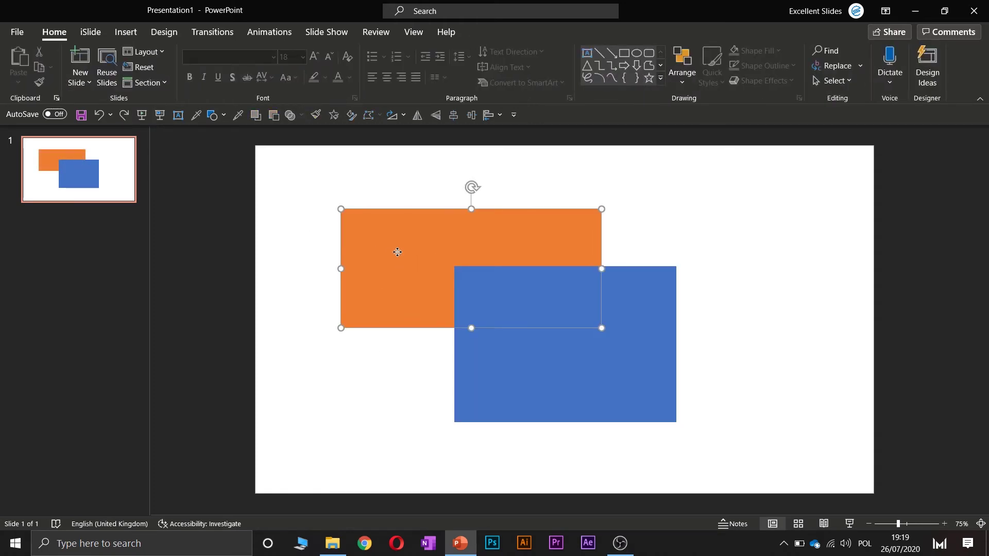
shift+click(517, 357)
click(151, 83)
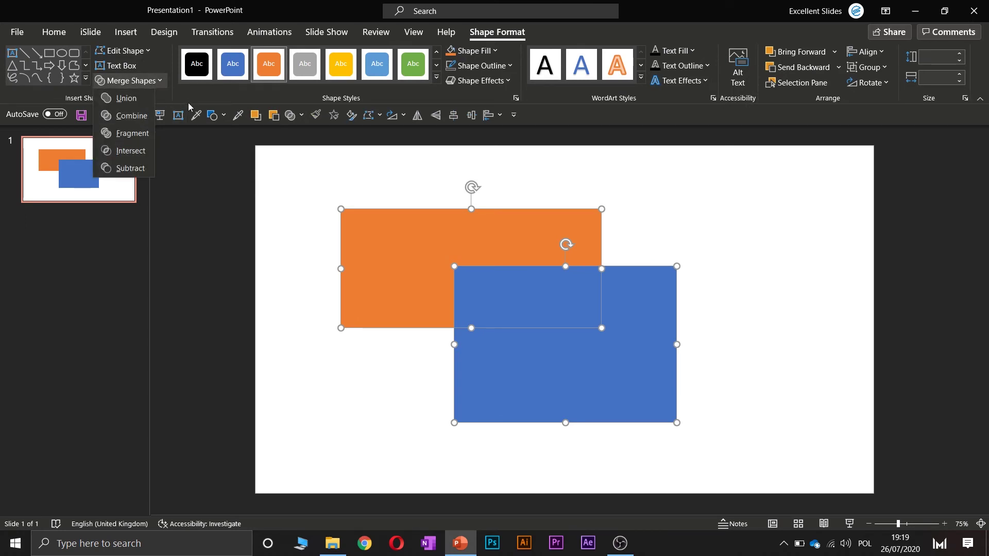
click(144, 166)
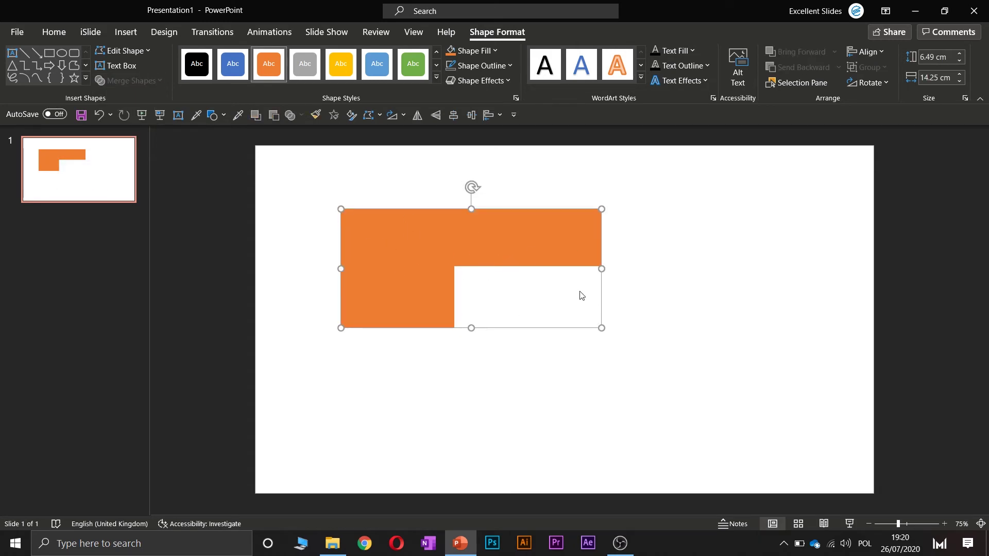
Undo the subtraction to restore the separate orange and blue rectangles.
key(ctrl+z)
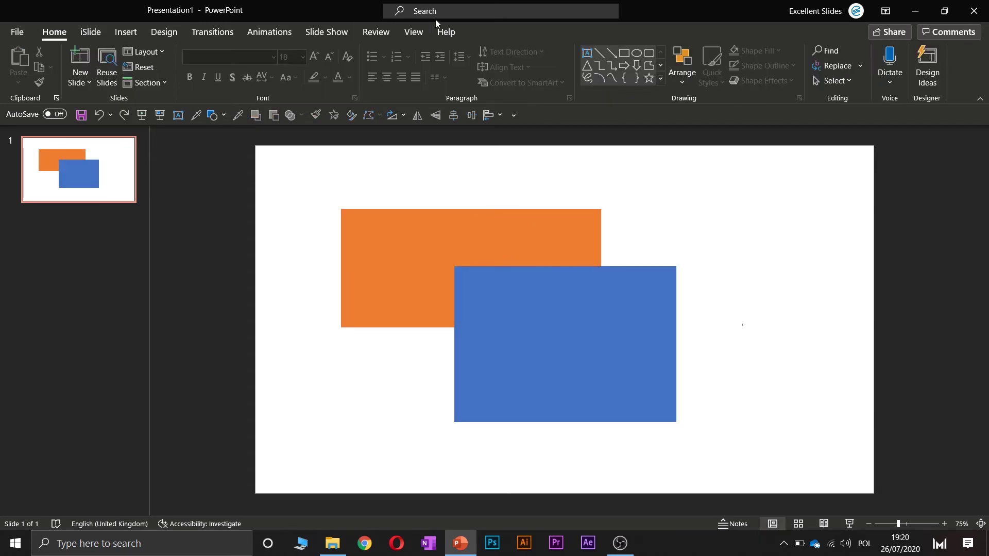
click(416, 35)
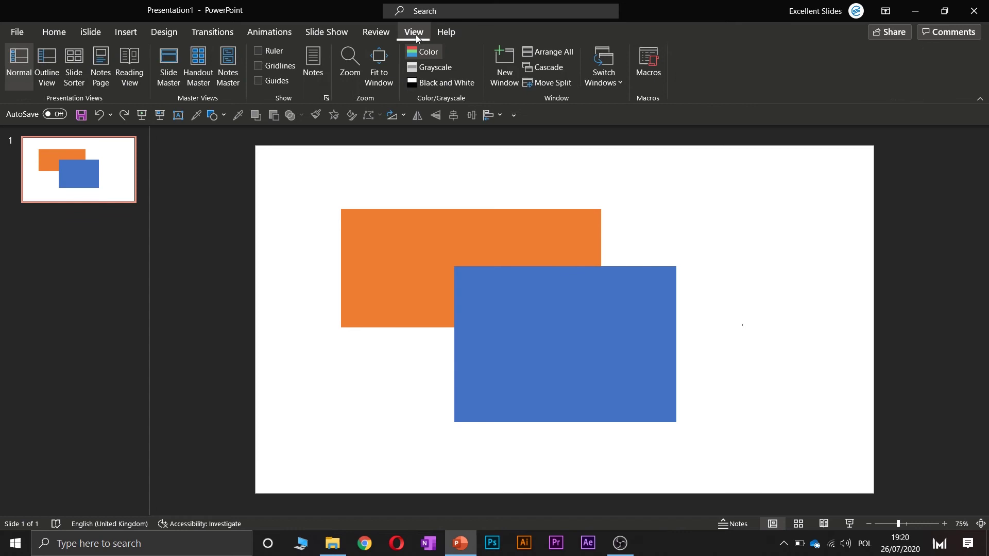
click(377, 35)
click(473, 236)
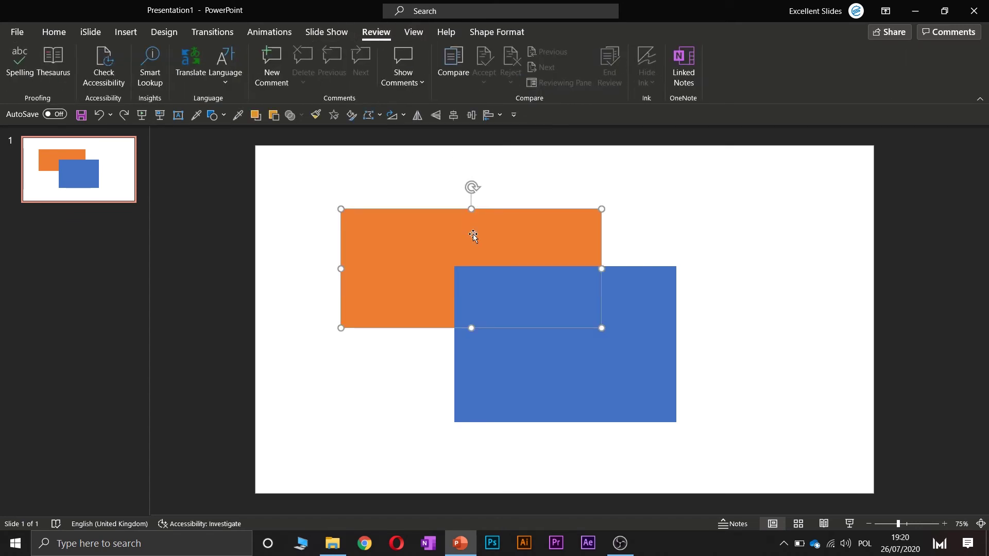
shift+click(520, 335)
click(499, 33)
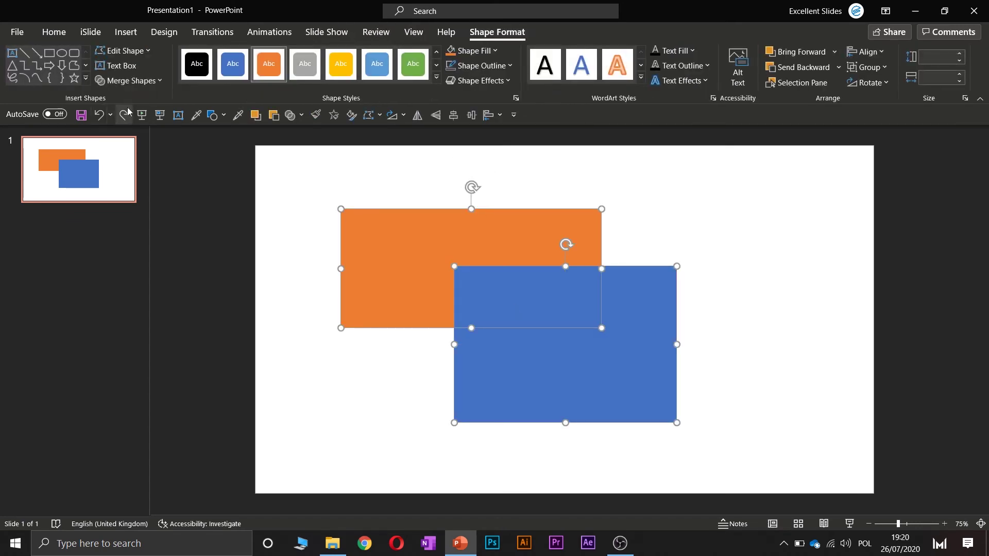
click(311, 212)
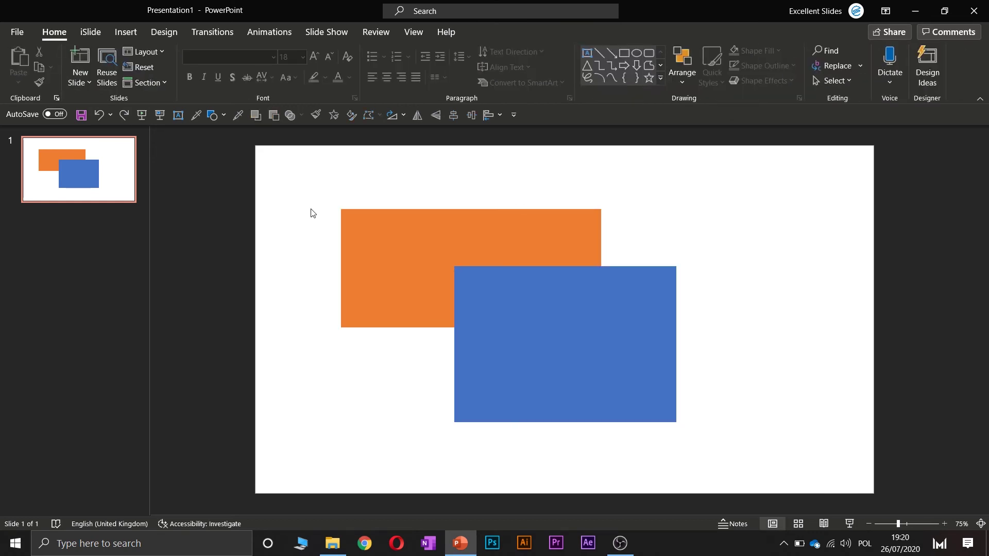
Duplicate the orange rectangle, resize the copy to 10.25 × 8.83 cm and make it yellow.
click(401, 232)
drag(474, 255, 539, 302)
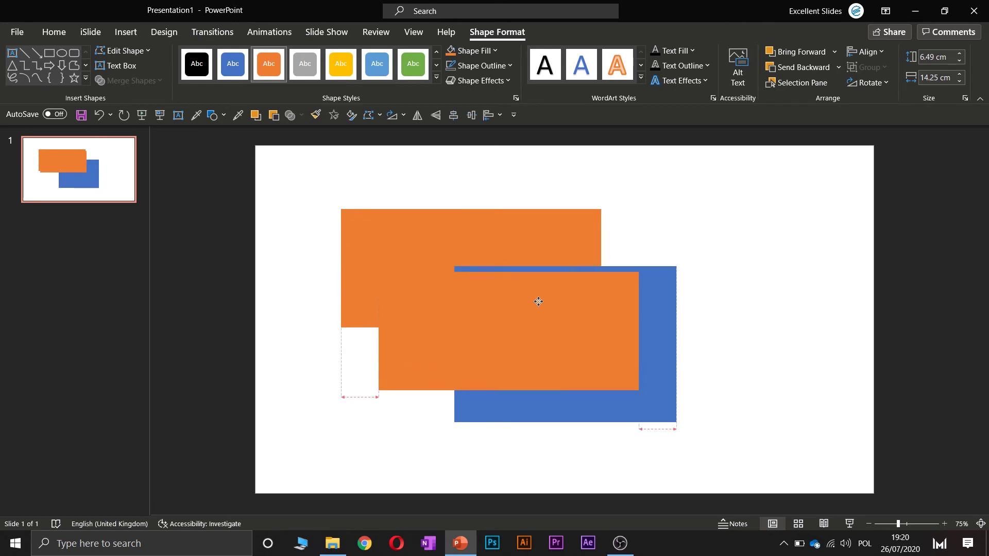
drag(639, 271, 565, 209)
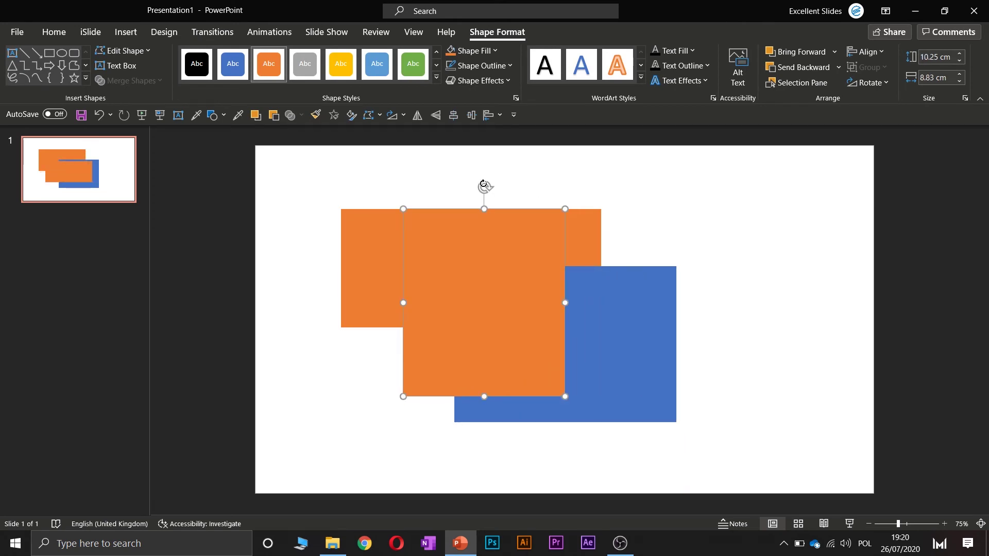
click(484, 50)
click(523, 86)
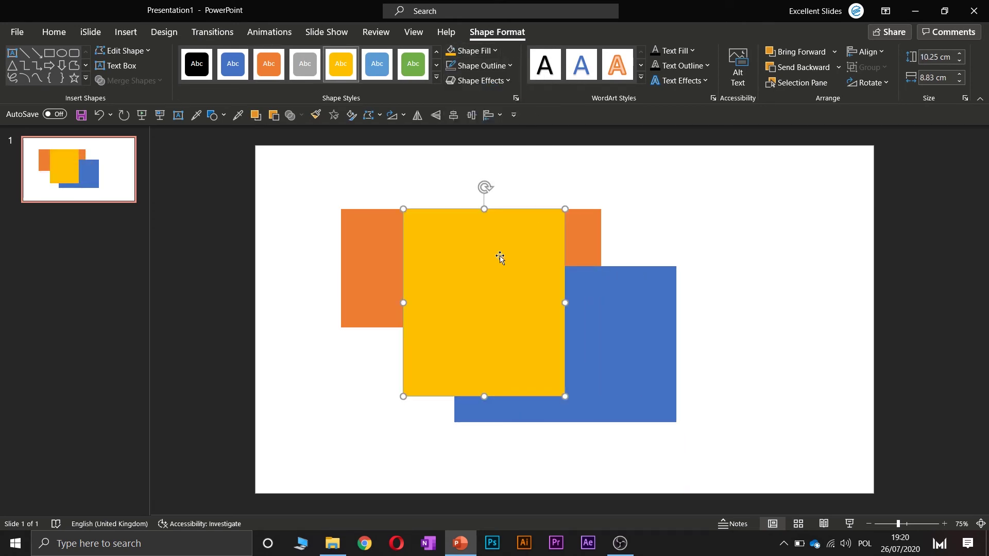
Duplicate the yellow rectangle to the slide's top right and make it black.
drag(500, 257, 687, 254)
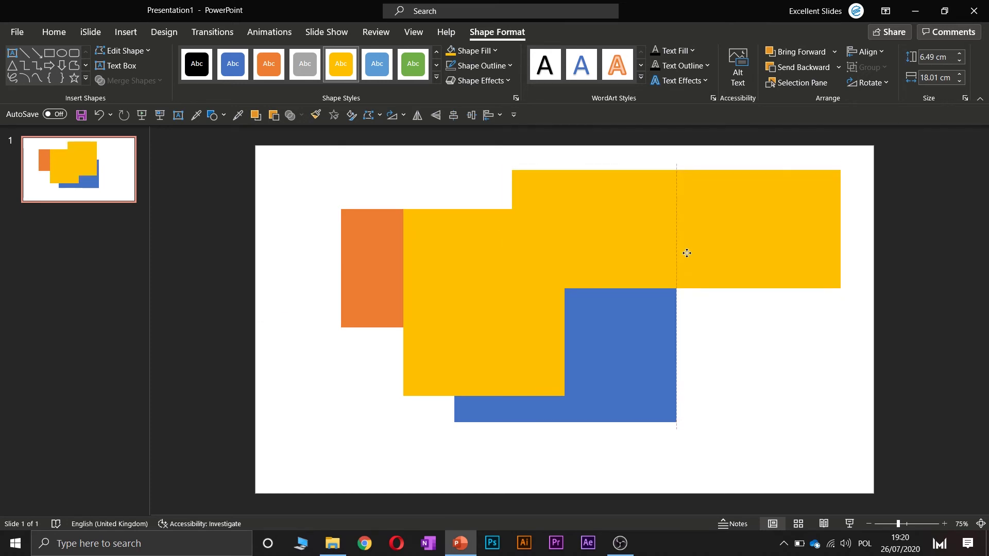
click(478, 51)
click(463, 83)
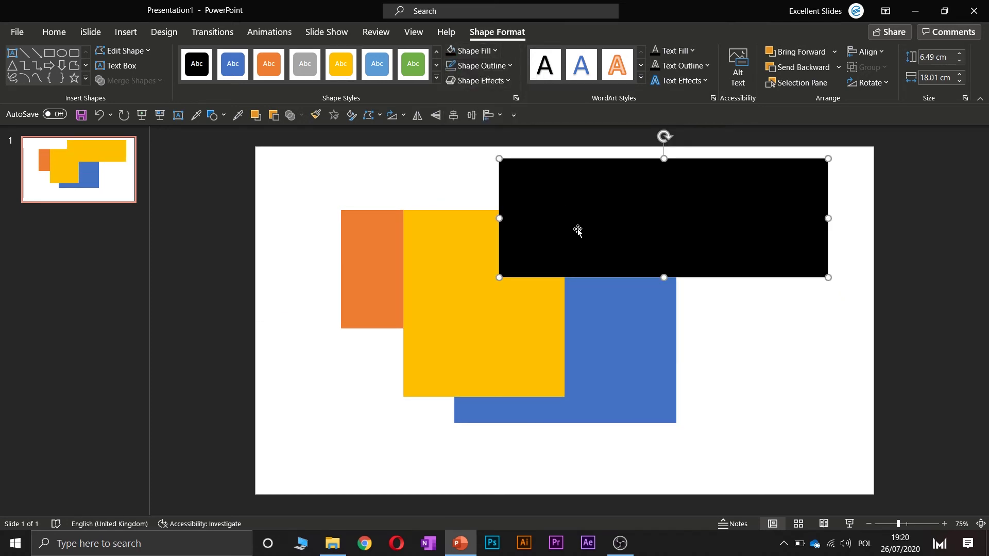
Add a 3.67 cm-tall green copy along the slide's bottom and select all shapes.
drag(578, 231, 426, 407)
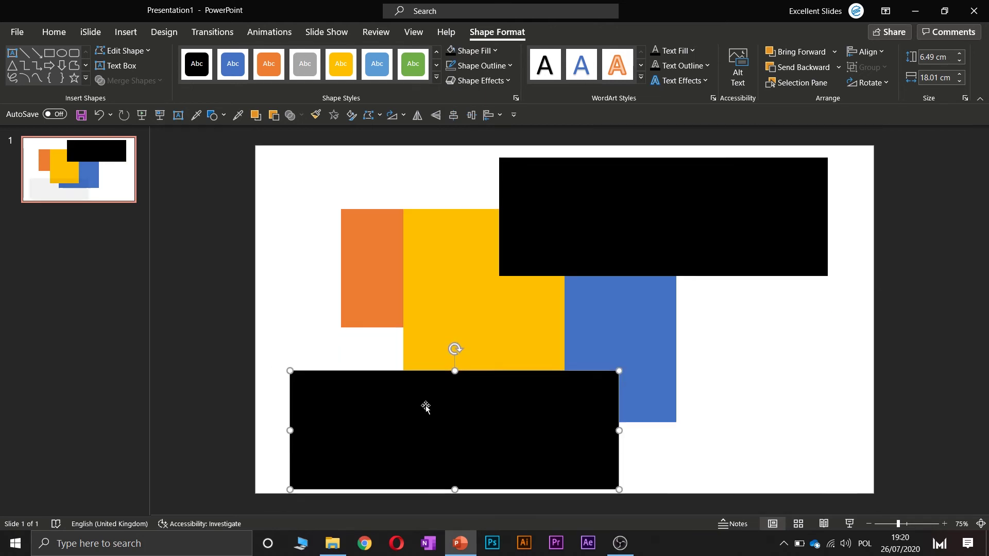
drag(454, 371, 455, 422)
drag(362, 461, 413, 448)
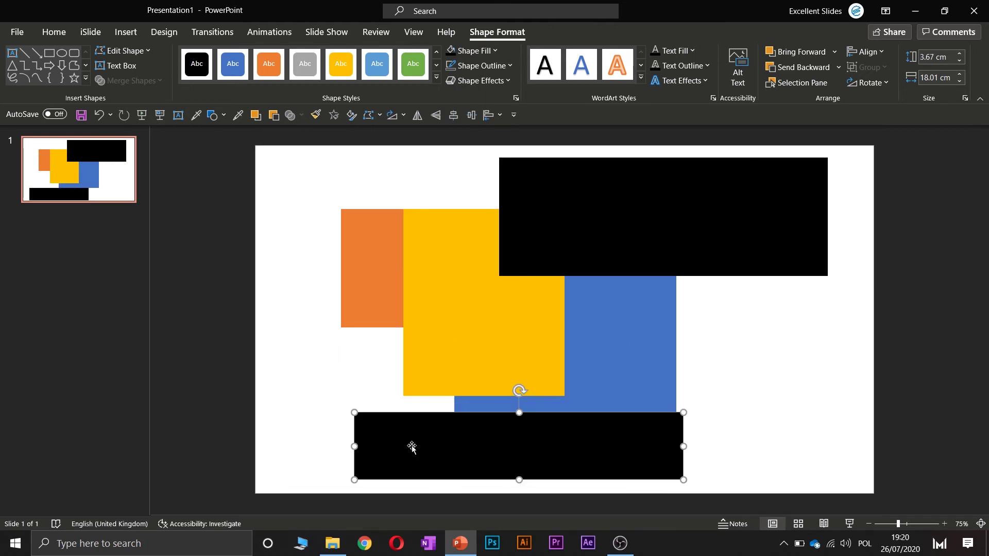
click(471, 51)
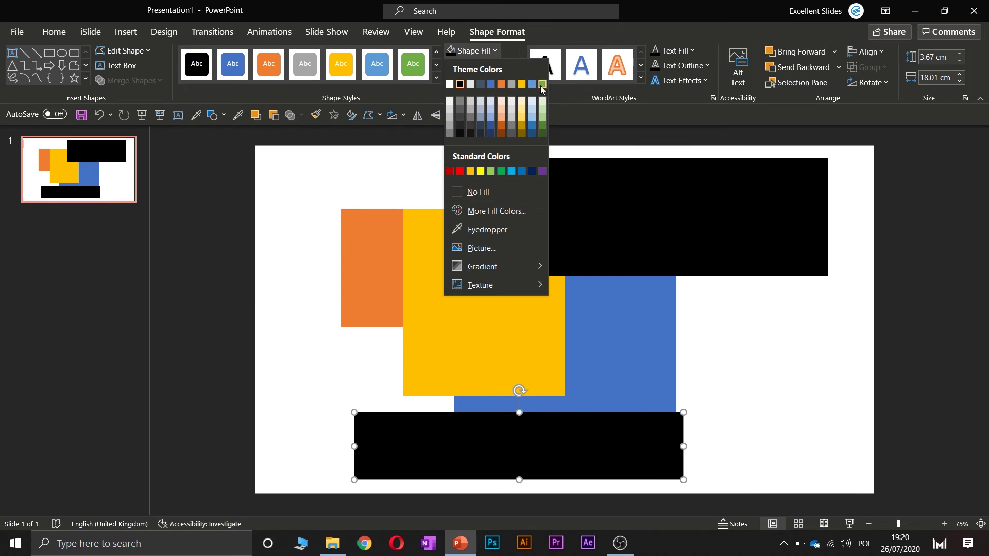
click(542, 84)
click(738, 353)
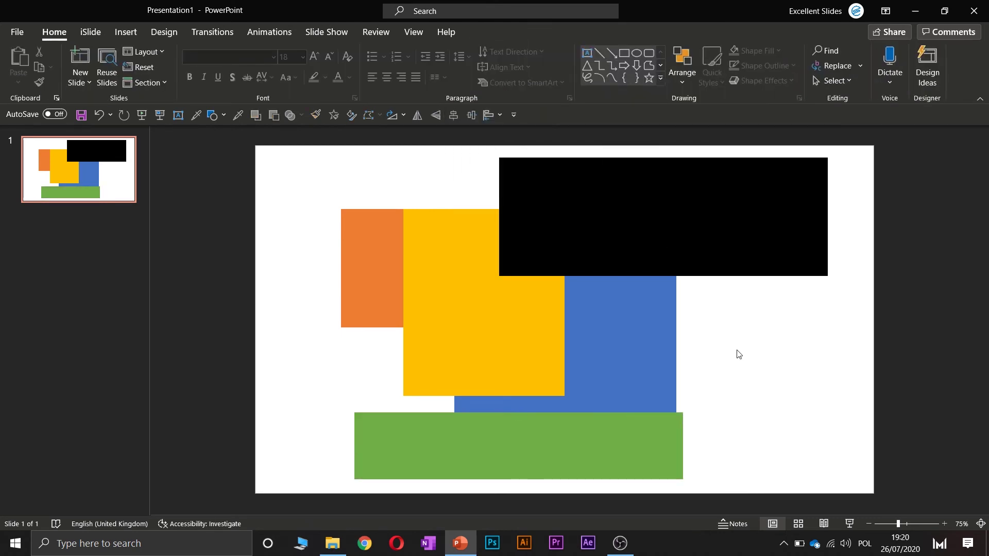
key(ctrl+a)
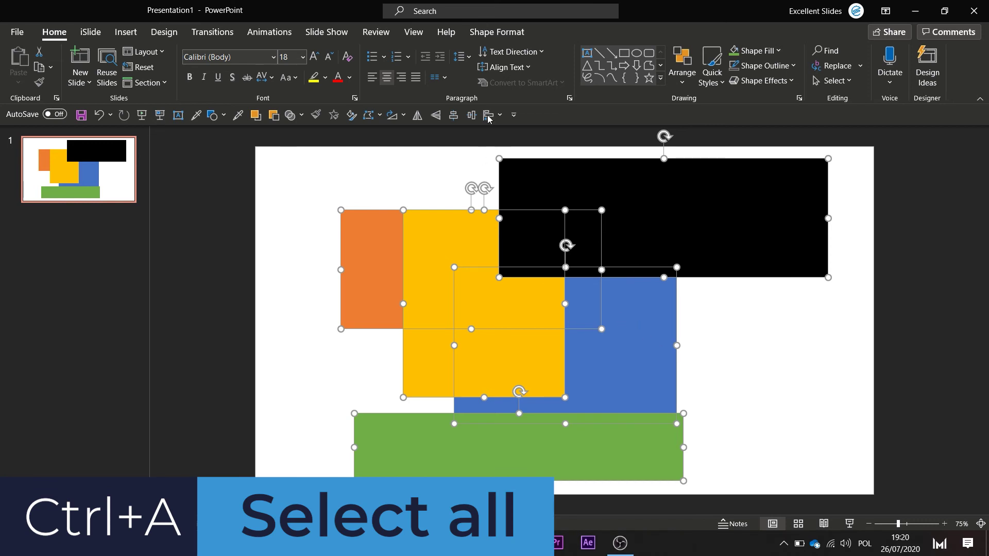
click(502, 33)
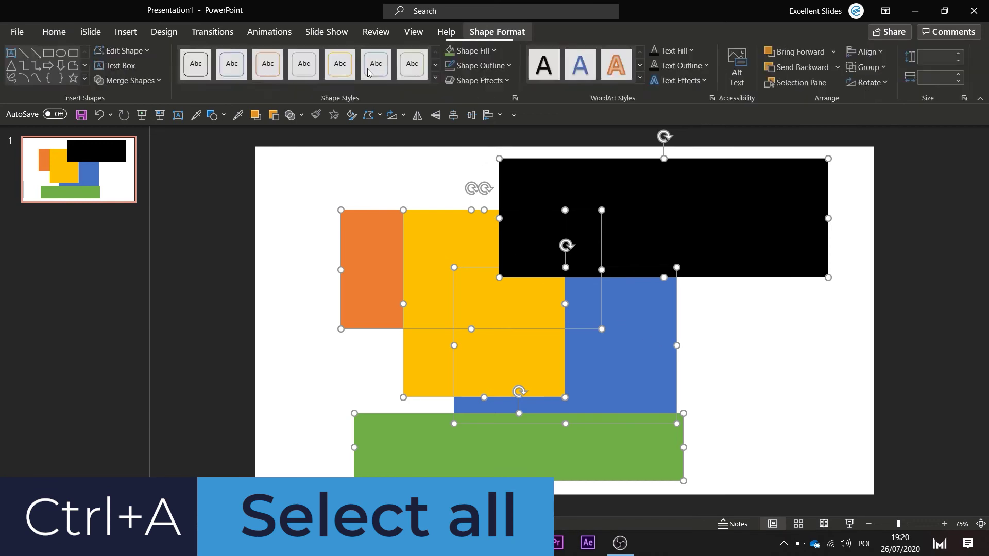
click(157, 83)
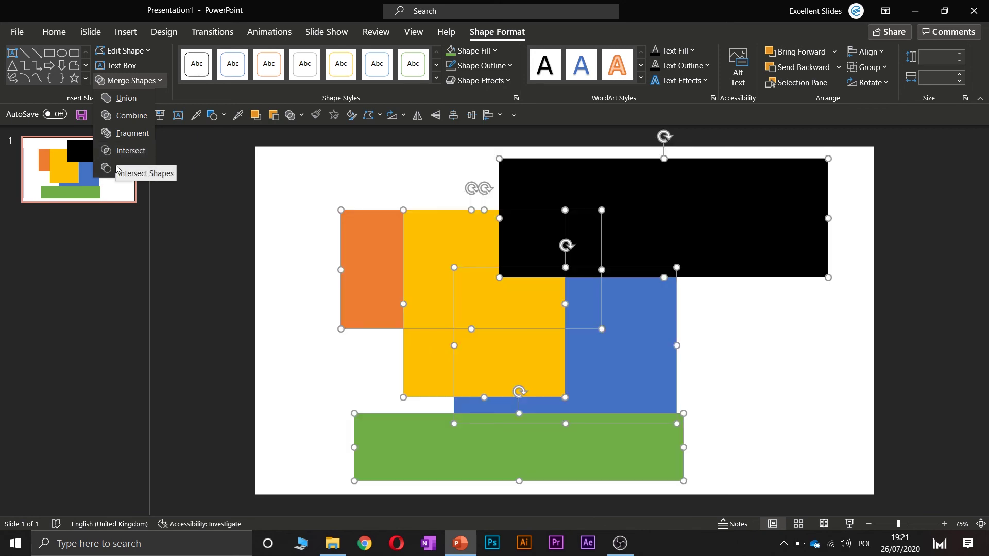
click(260, 179)
click(261, 179)
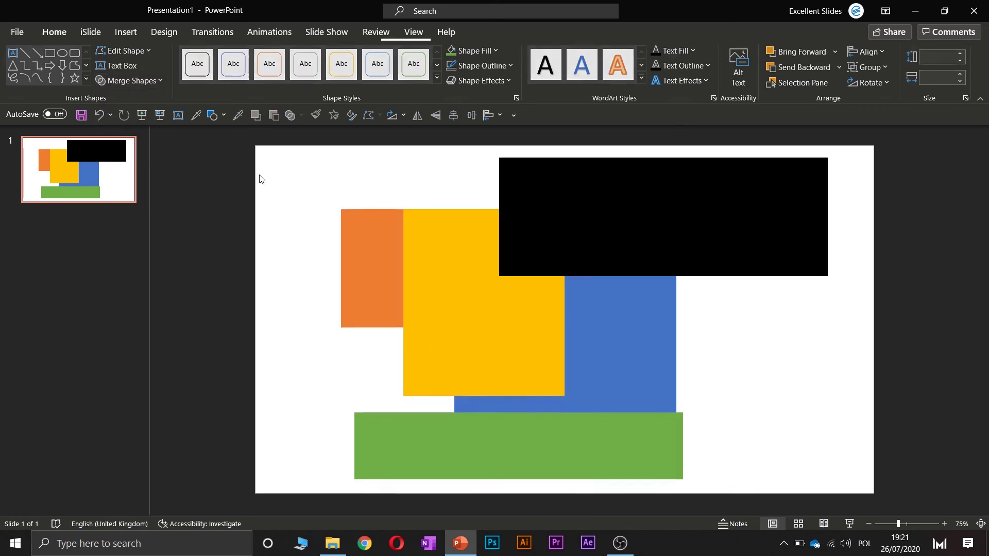